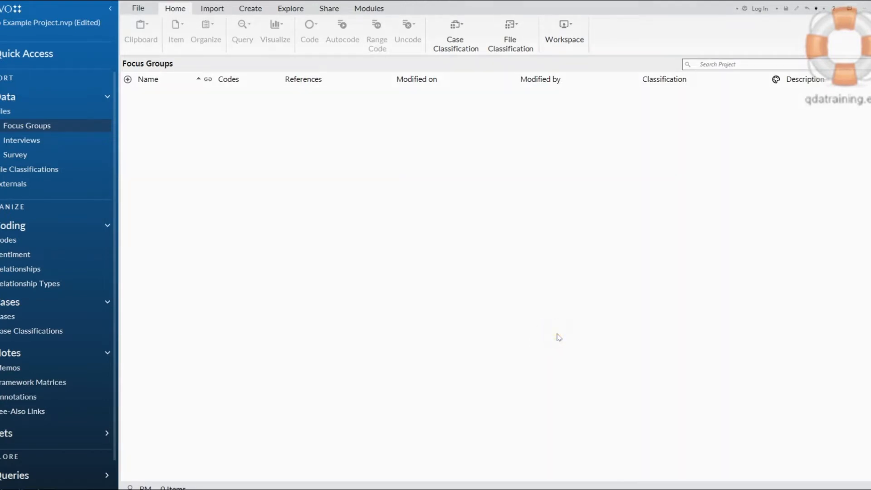
Import the Word transcript from the Focus Group subfolder of Webinar Raw Data into the project's Focus Groups folder, accepting the default document properties
left_click(553, 309)
left_click_drag(870, 245, 476, 138)
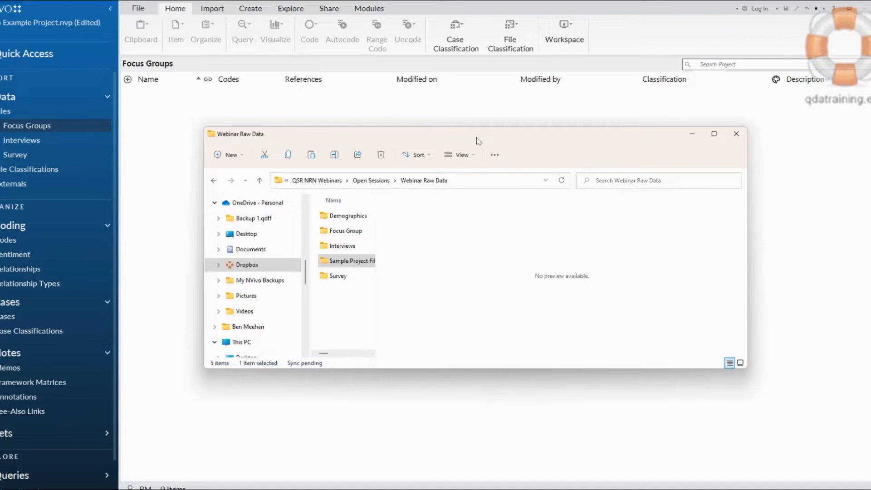
left_click_drag(479, 141, 537, 99)
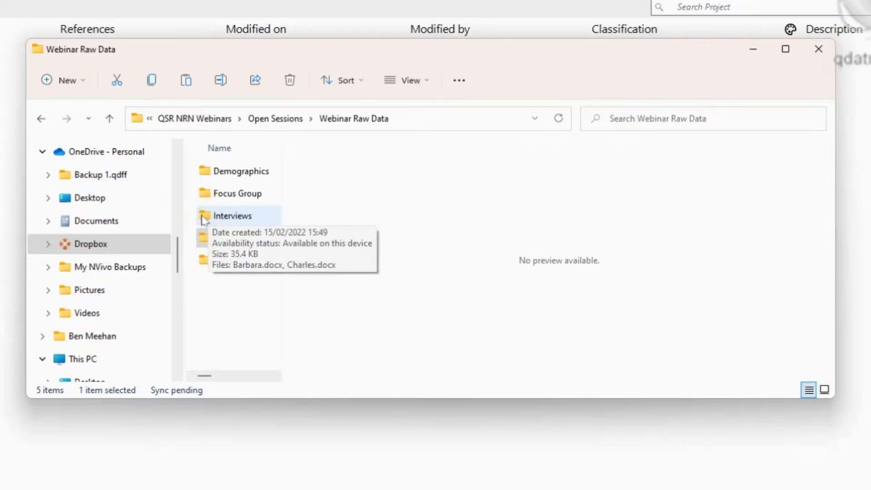
double_click(208, 194)
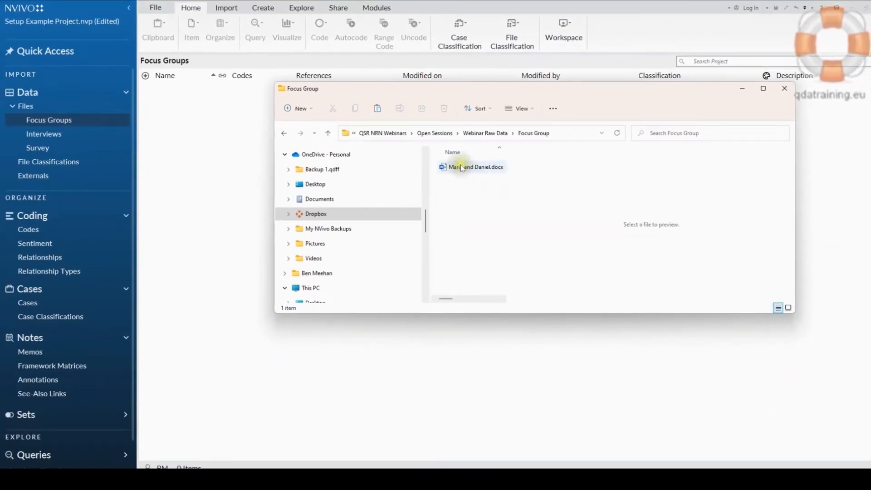
left_click(440, 174)
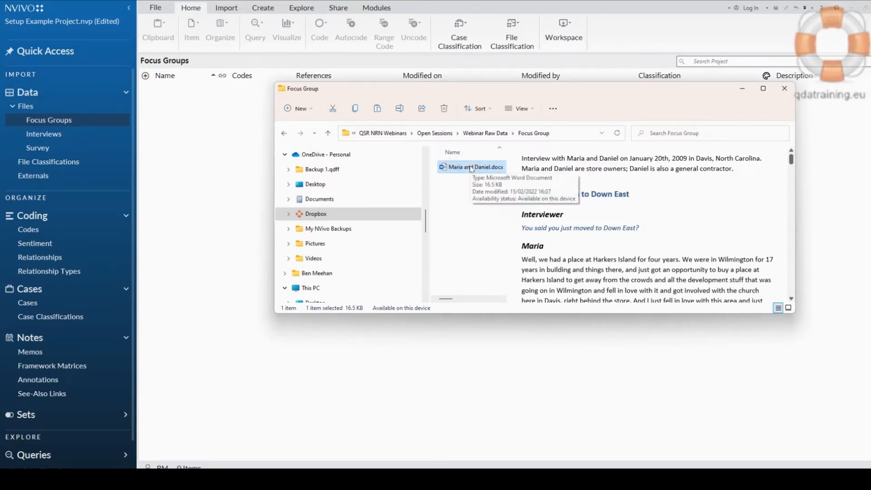
left_click_drag(471, 169, 217, 141)
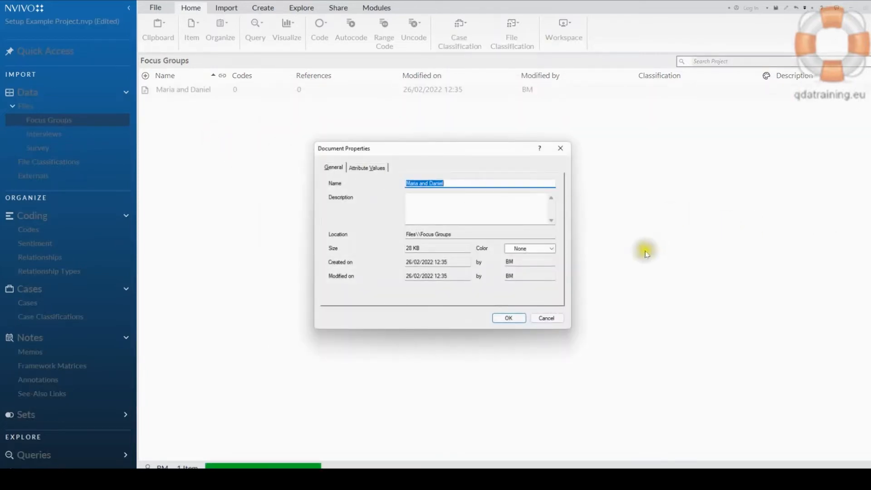
left_click(510, 318)
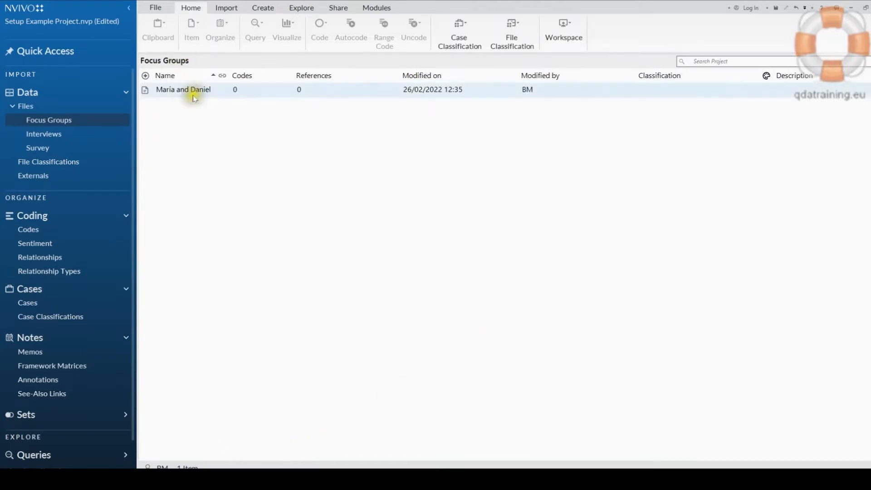
Import both Word transcripts from the Interviews subfolder of Webinar Raw Data into the project's Interviews folder
left_click(49, 134)
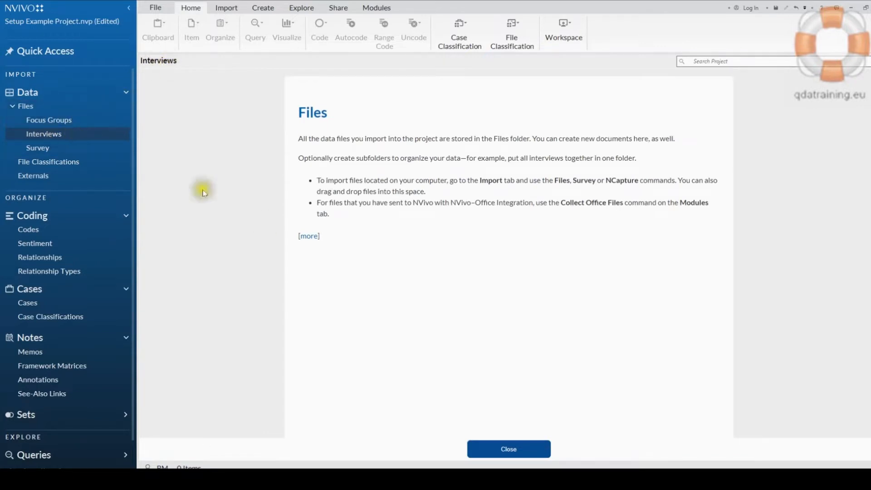
left_click(506, 447)
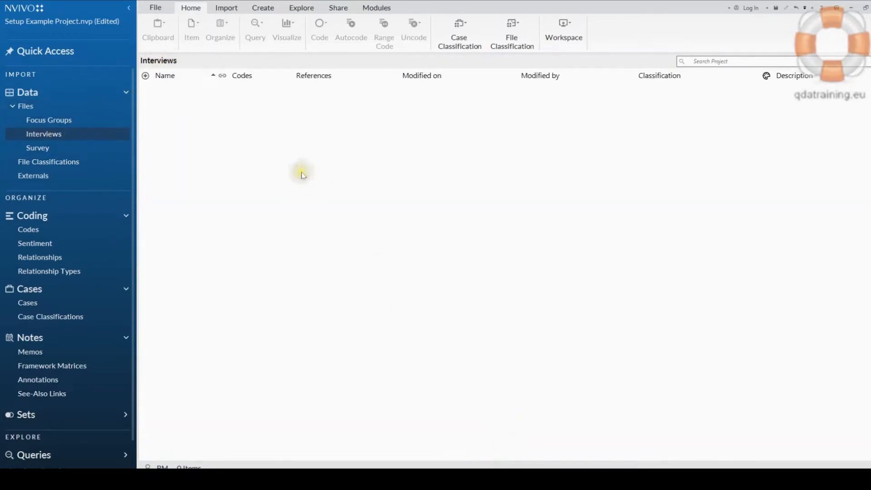
left_click(228, 8)
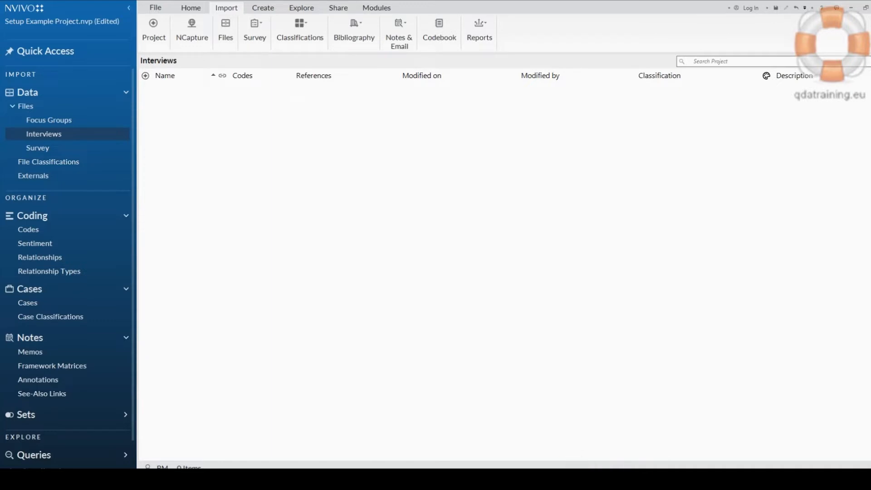
left_click(589, 479)
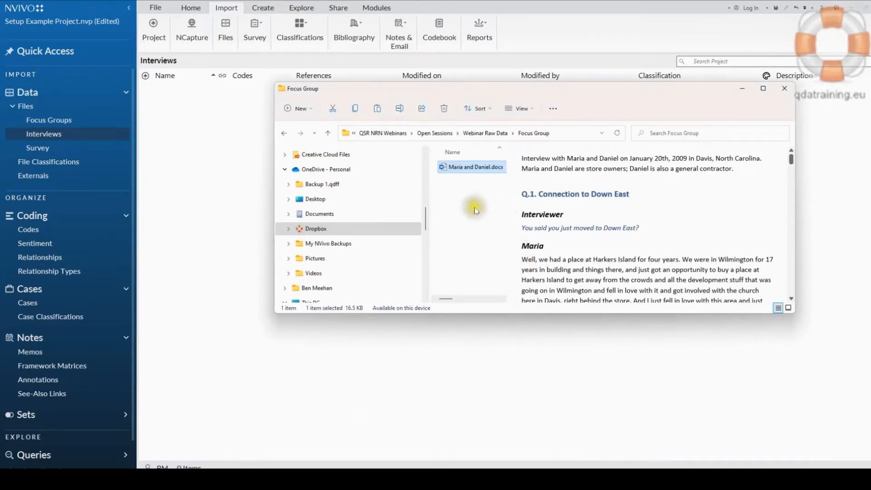
left_click(484, 135)
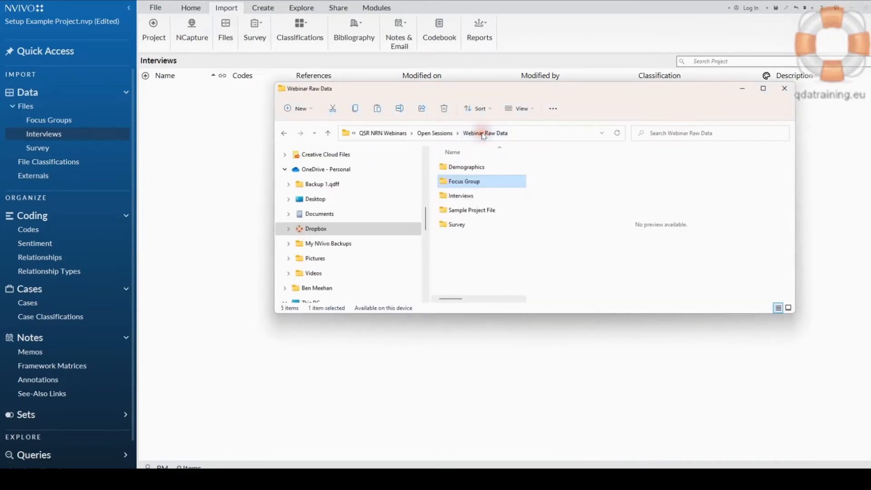
double_click(466, 197)
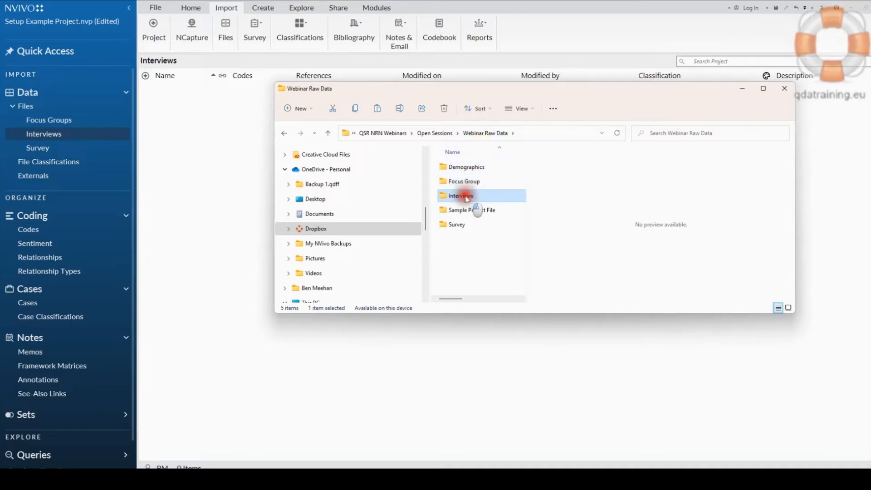
left_click(468, 168)
left_click(467, 181, "shift")
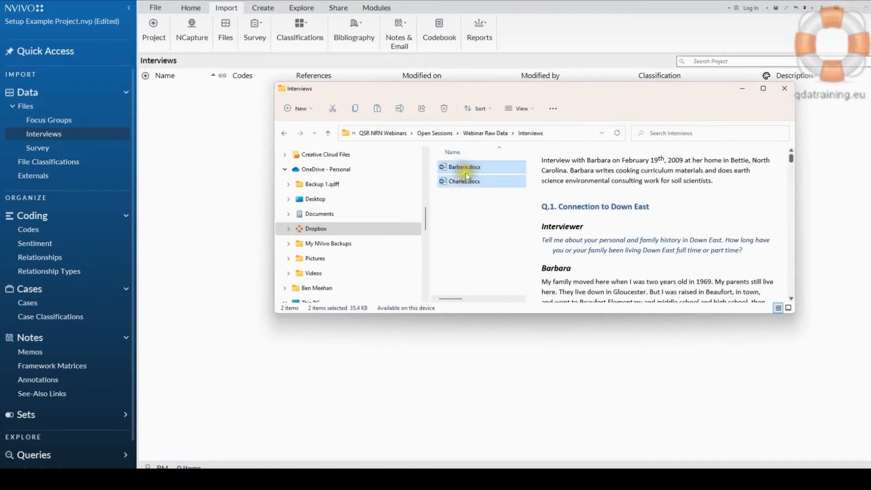
left_click_drag(466, 171, 237, 144)
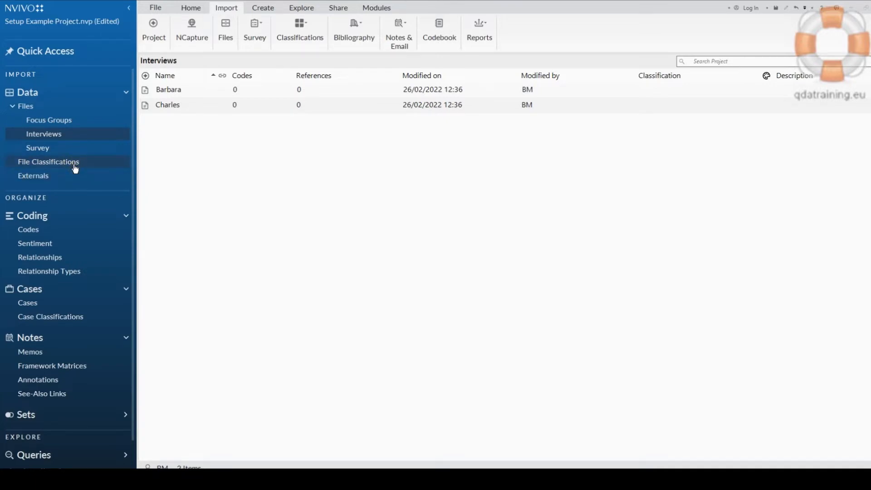
left_click(167, 109)
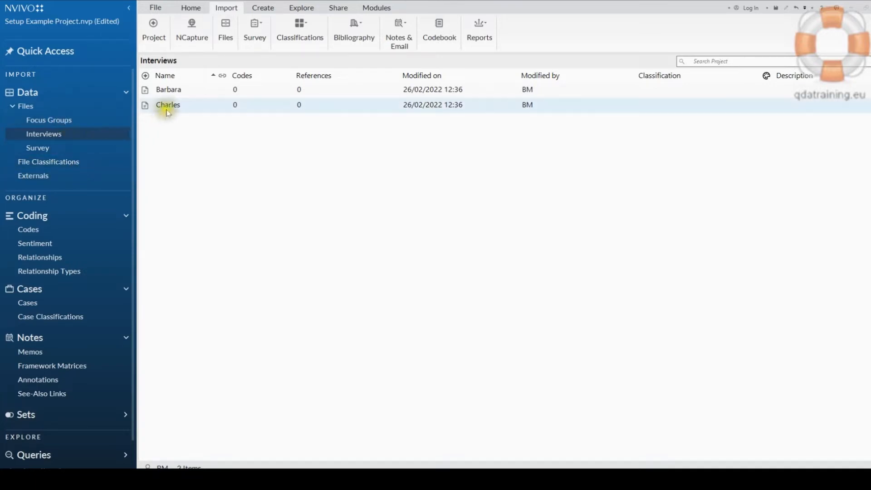
left_click(168, 108)
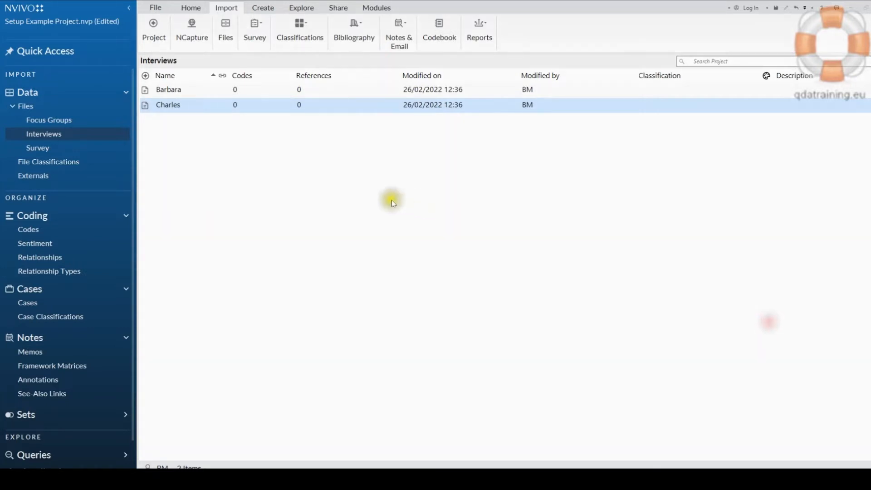
Examine the question headings and speaker names in the focus group transcript, and close the document
left_click(55, 120)
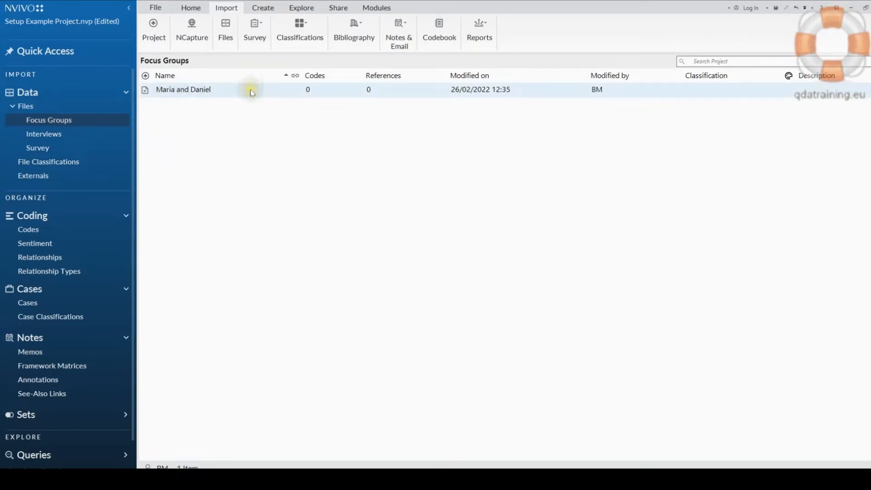
double_click(177, 91)
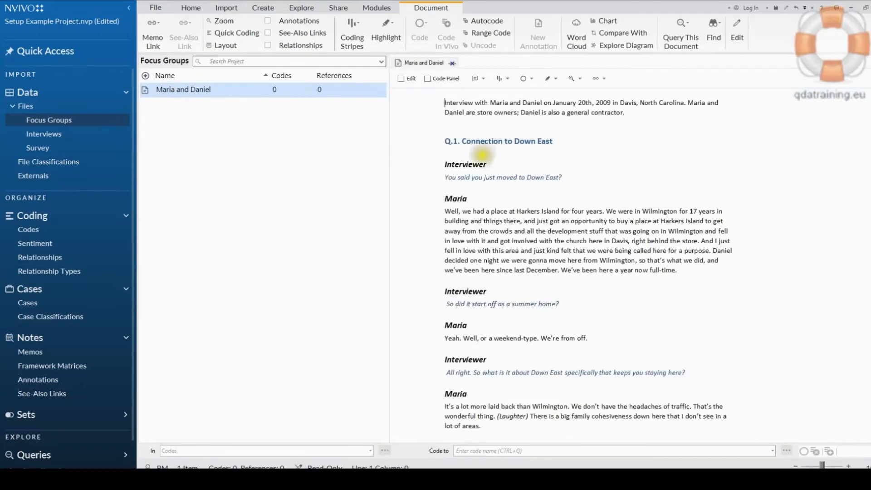
left_click(495, 372)
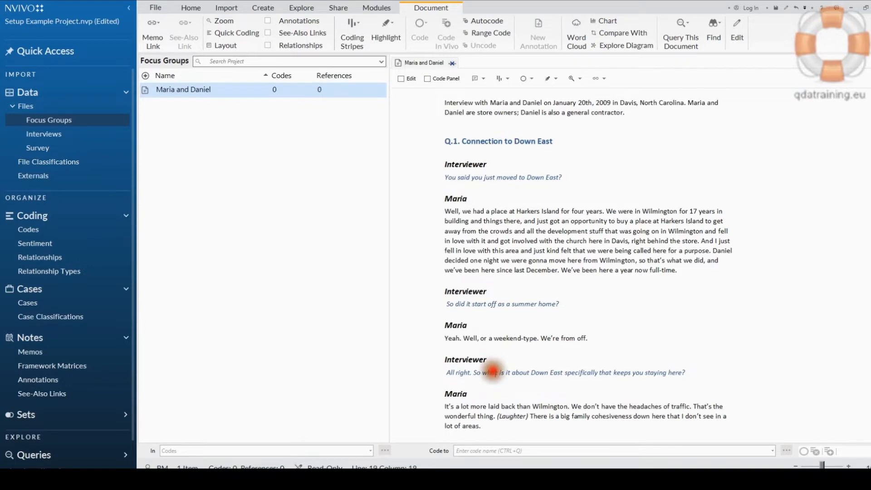
scroll(495, 363, "down", 10)
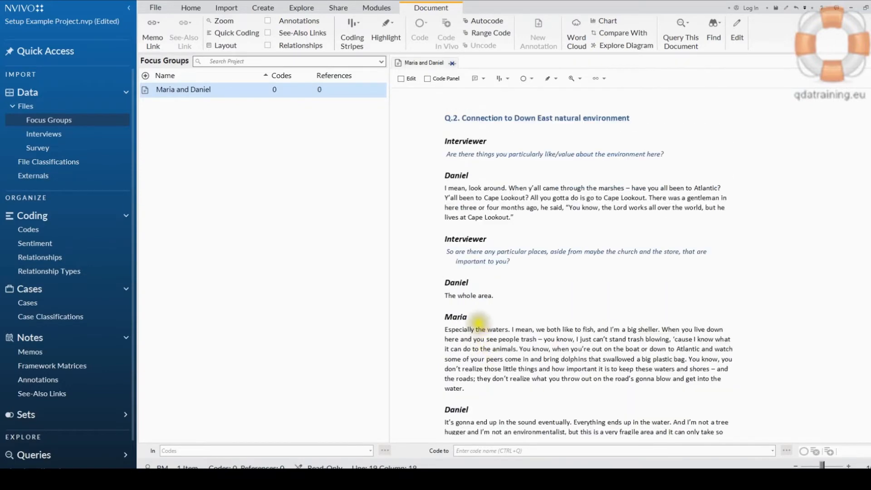
scroll(522, 331, "up", 10)
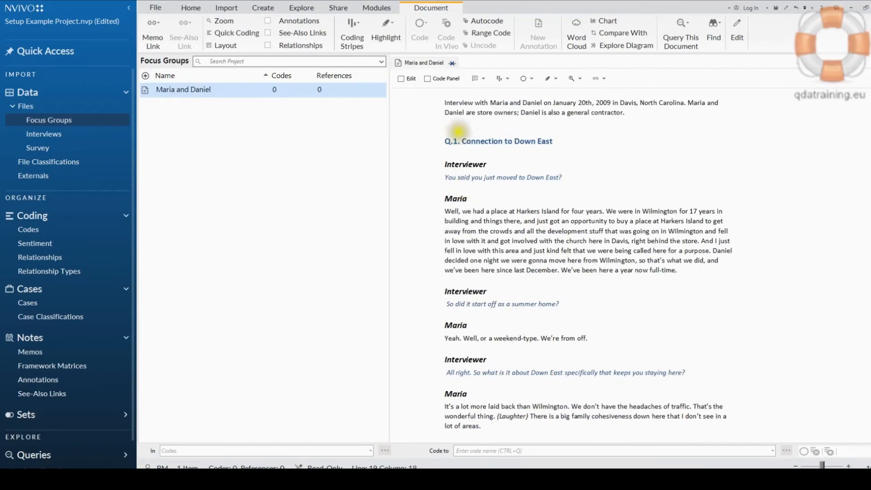
left_click(453, 64)
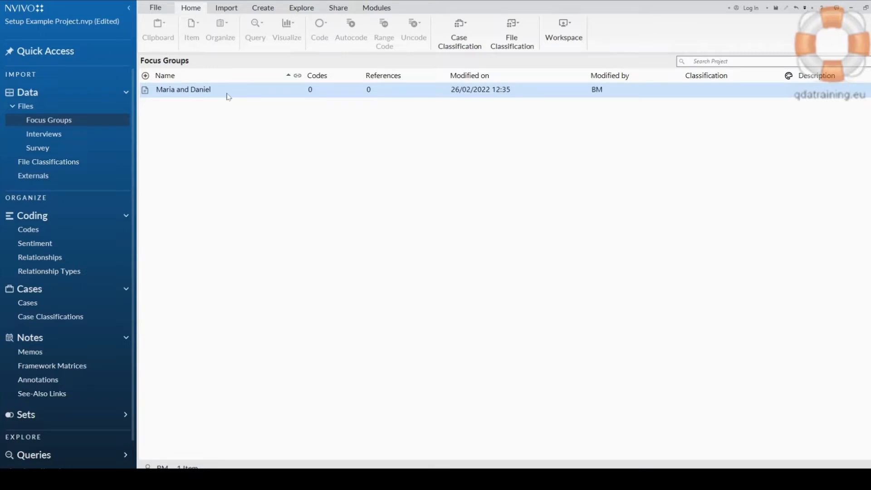
Start autocoding the focus group transcript by speaker name
right_click(227, 93)
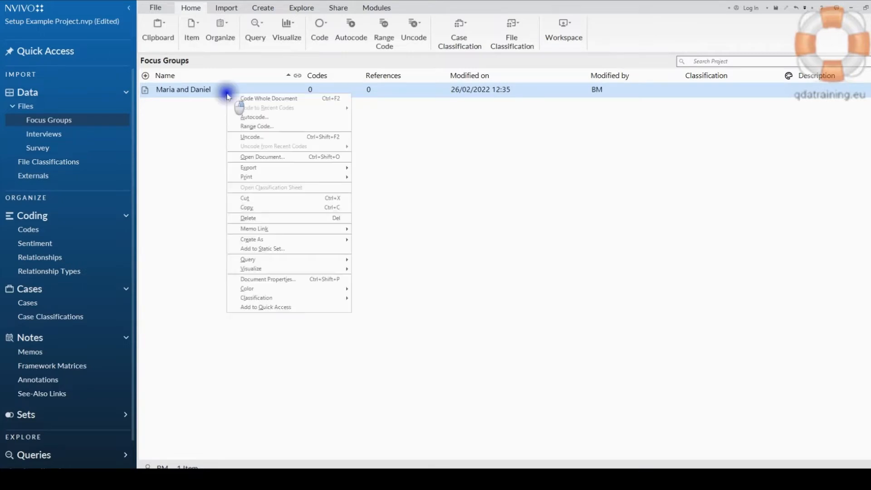
left_click(270, 120)
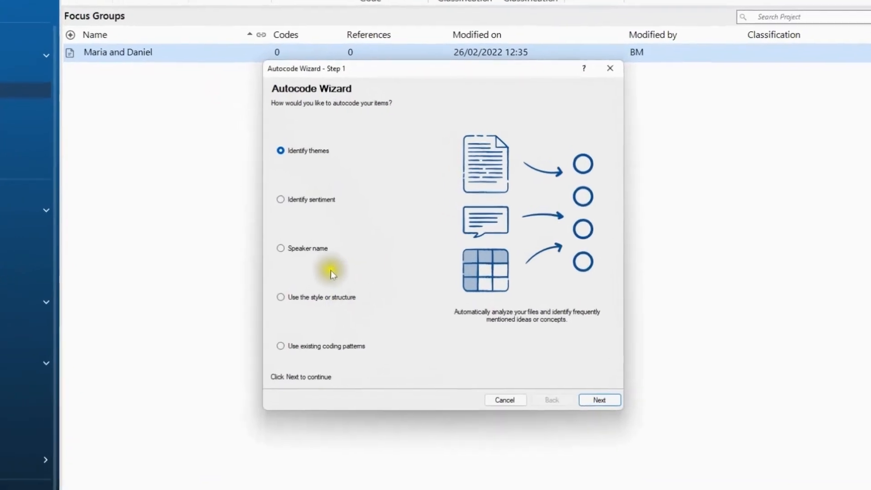
left_click(323, 249)
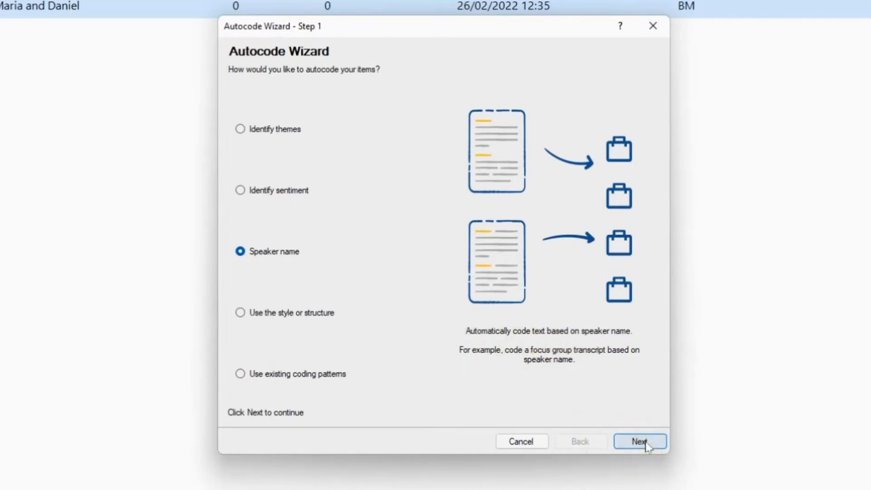
left_click(640, 441)
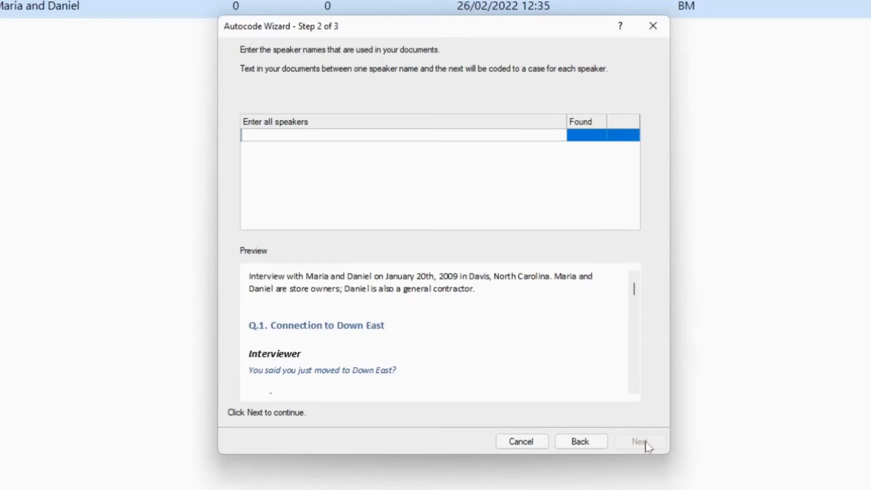
Add Interviewer and the first names of the two focus group participants as speakers, and check the highlighted passages in the preview
type("Interviewe")
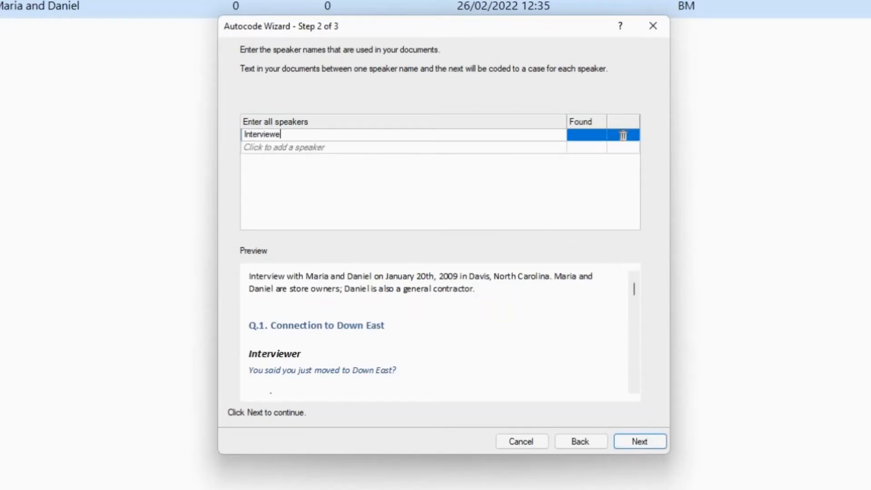
key("Return")
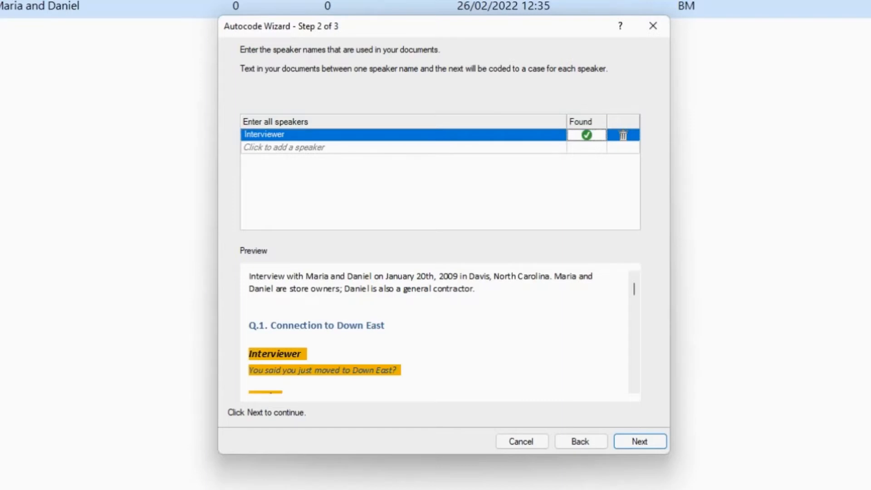
key("Tab")
key("Tab")
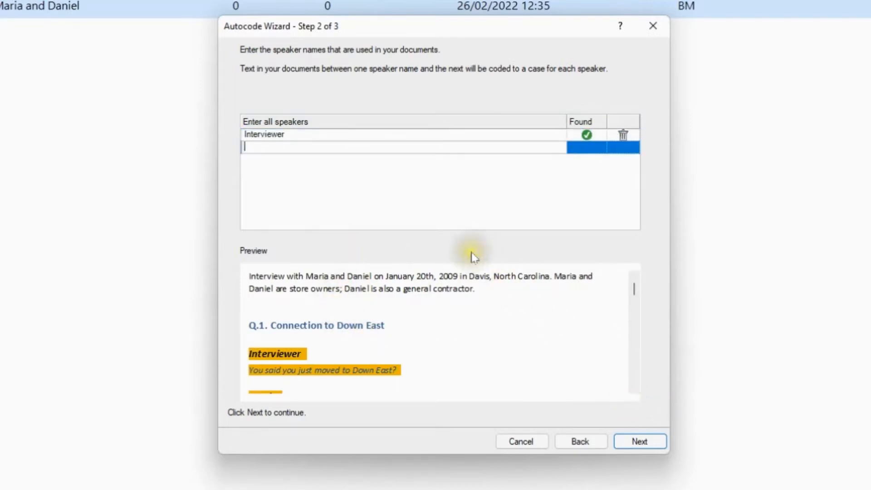
type("Maria")
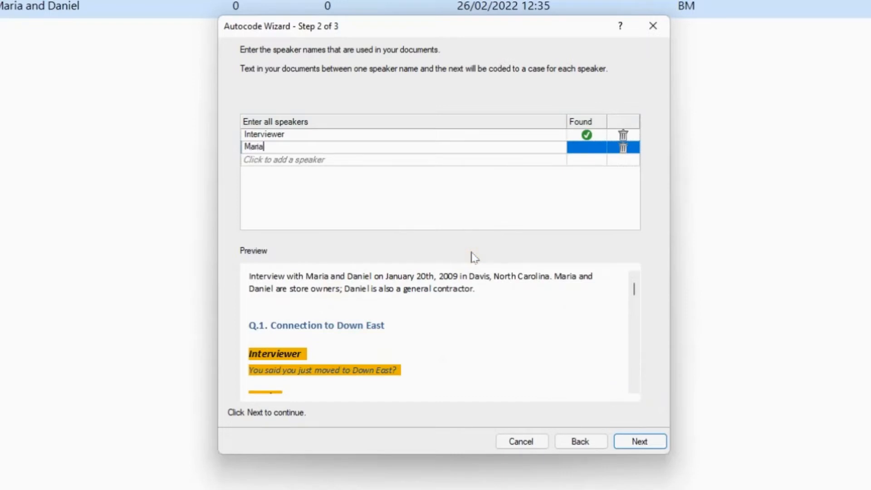
key("Return")
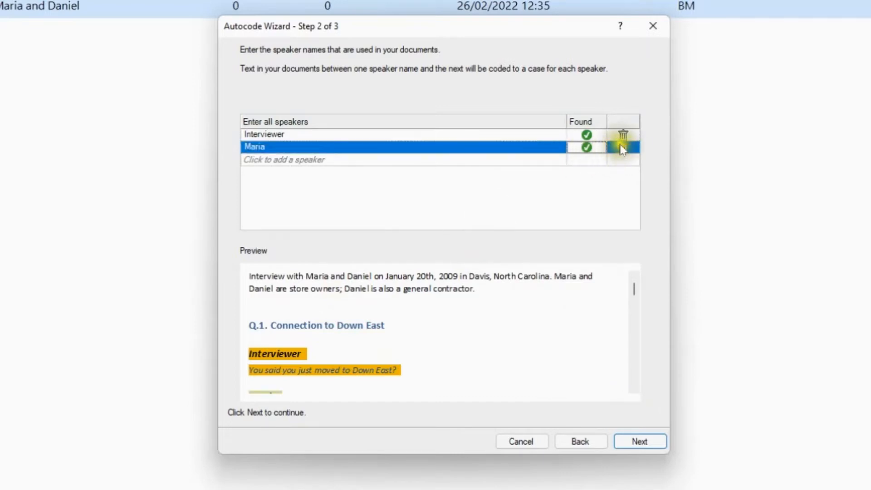
left_click(303, 159)
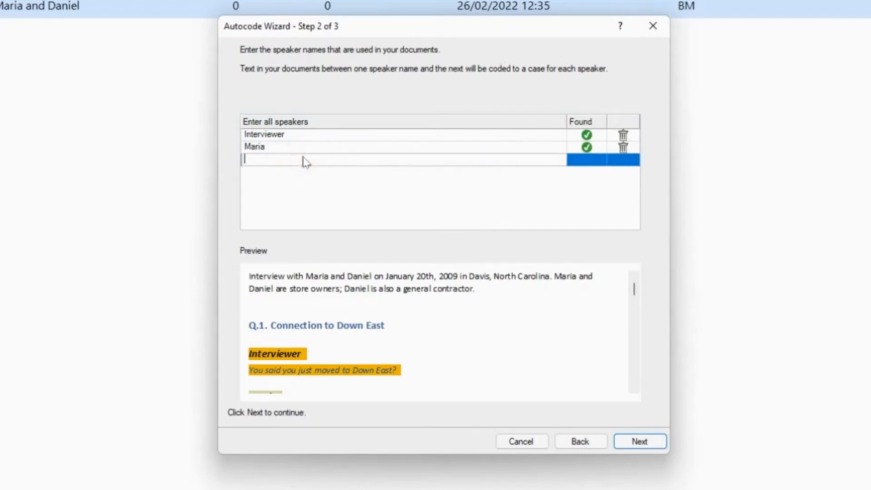
type("D")
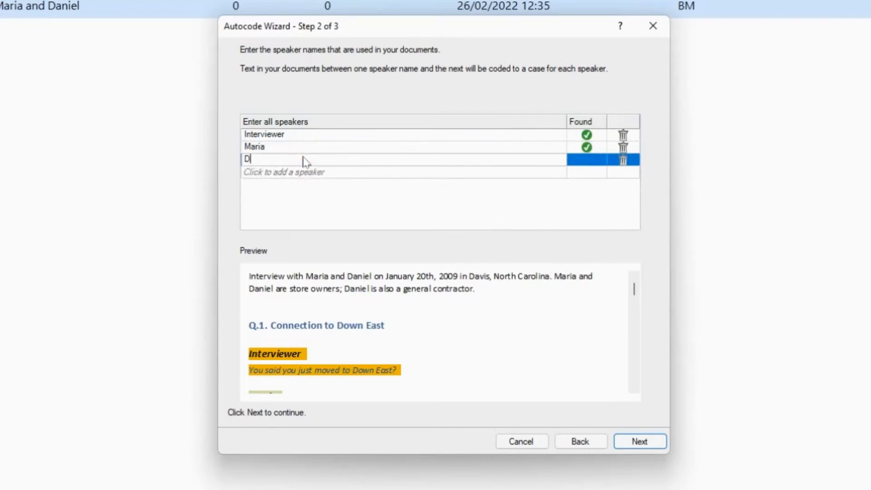
type("aniel")
key("Return")
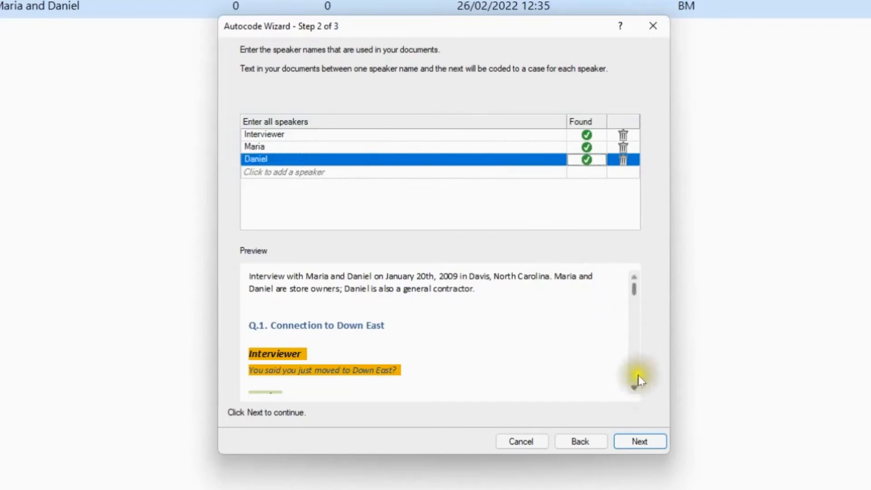
left_click_drag(635, 292, 638, 323)
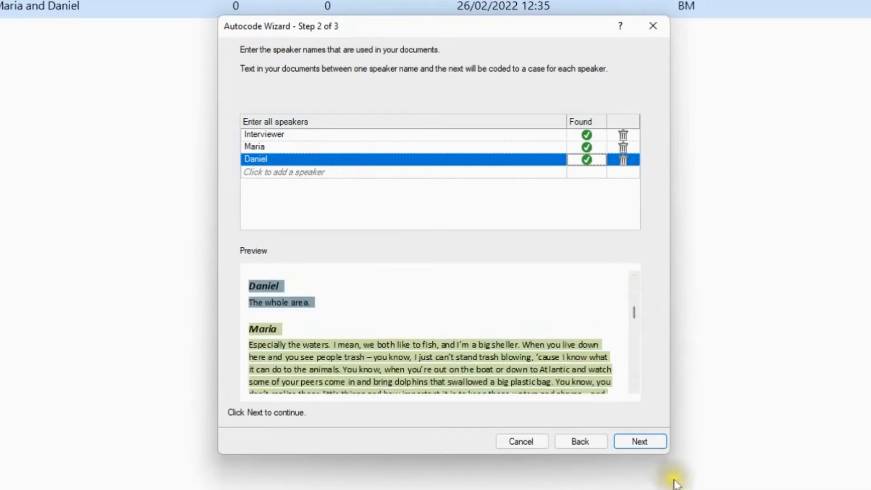
Group the speaker cases in a new classification named Demographics & closed questions and complete the focus group autocoding
left_click(662, 445)
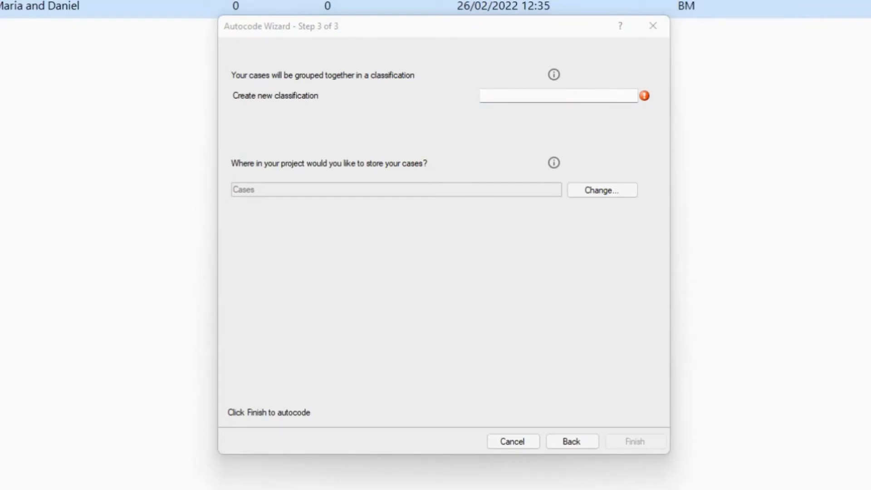
left_click(494, 95)
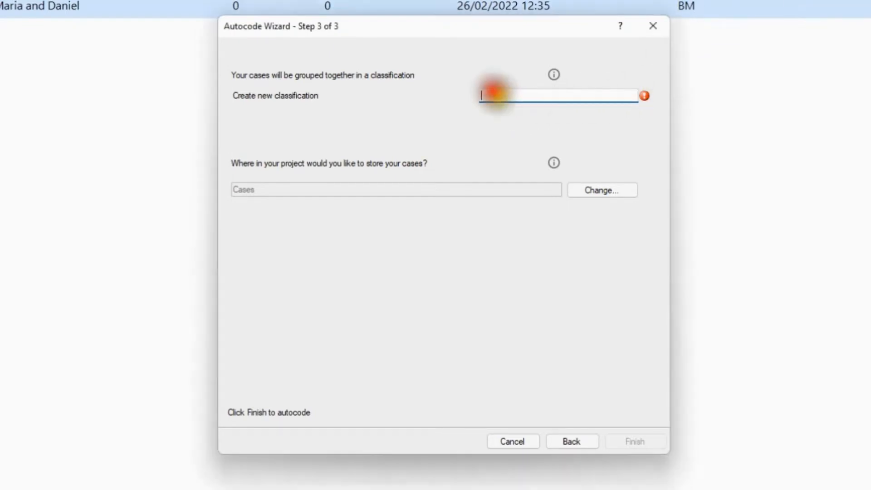
type("Demographics & closed questions")
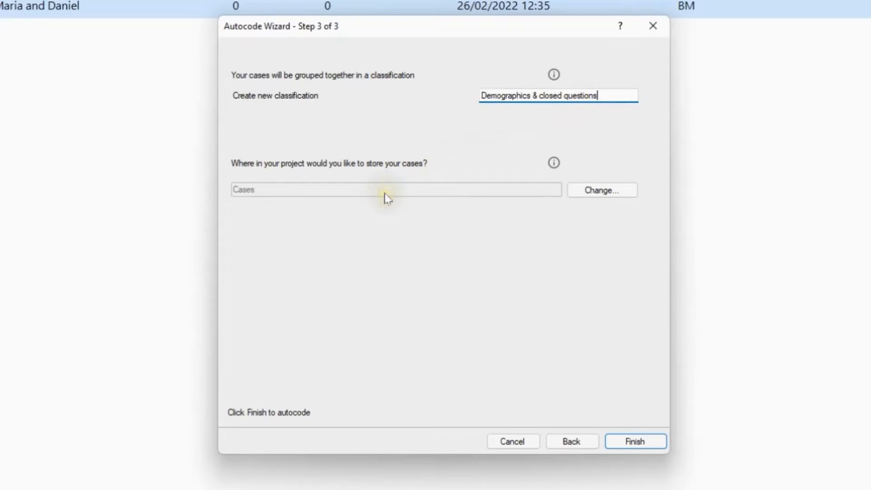
left_click(643, 442)
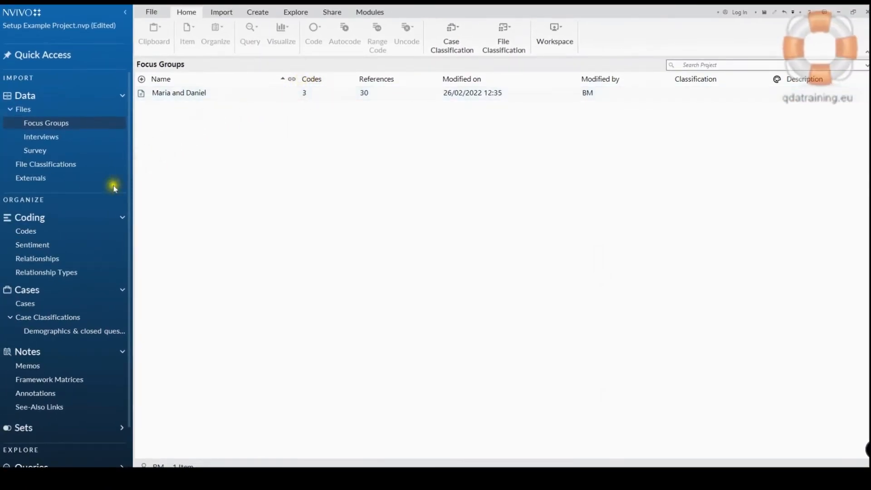
Examine the passages coded to the last case in the Cases list and their place in the source transcript, and close both
left_click(25, 303)
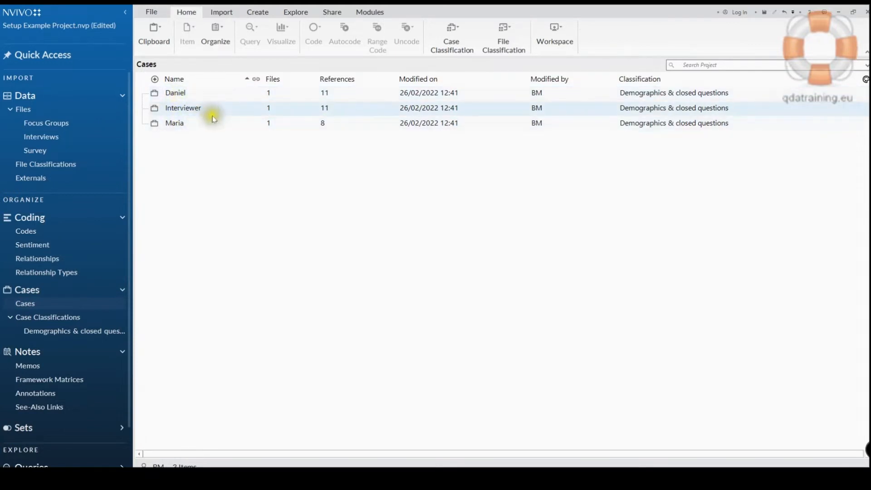
left_click(155, 122)
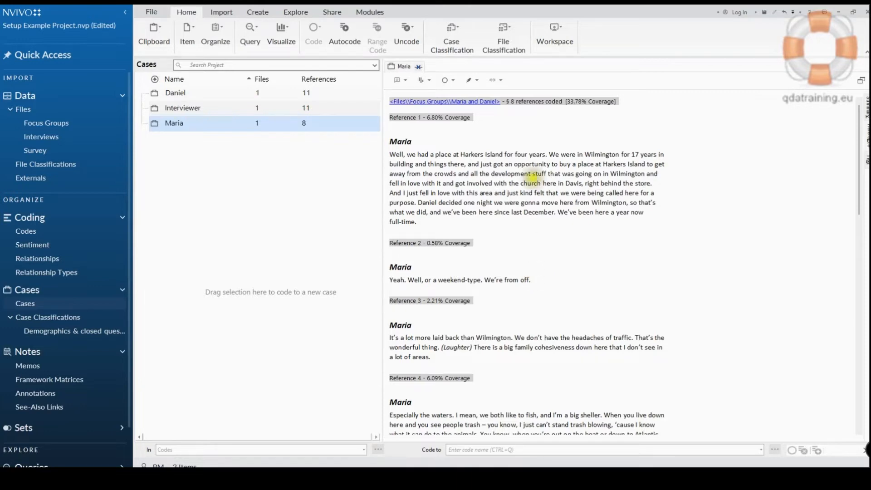
left_click(473, 101)
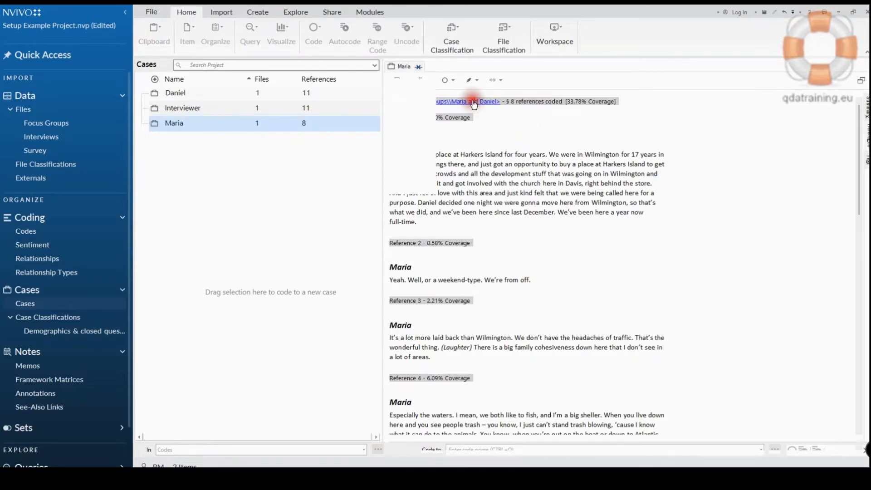
scroll(577, 178, "down", 3)
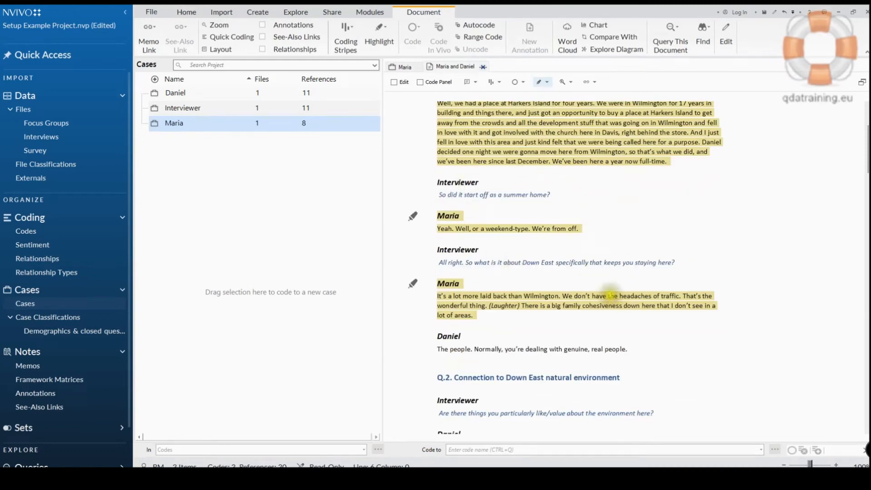
left_click(484, 67)
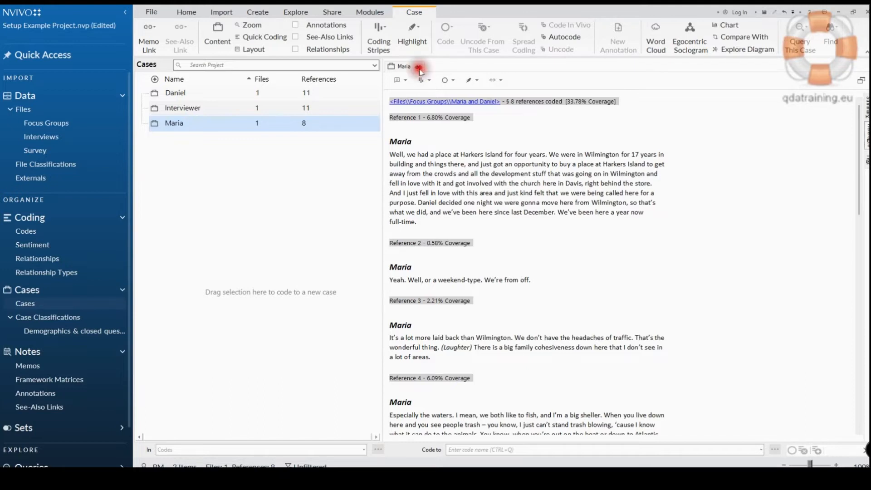
left_click(419, 68)
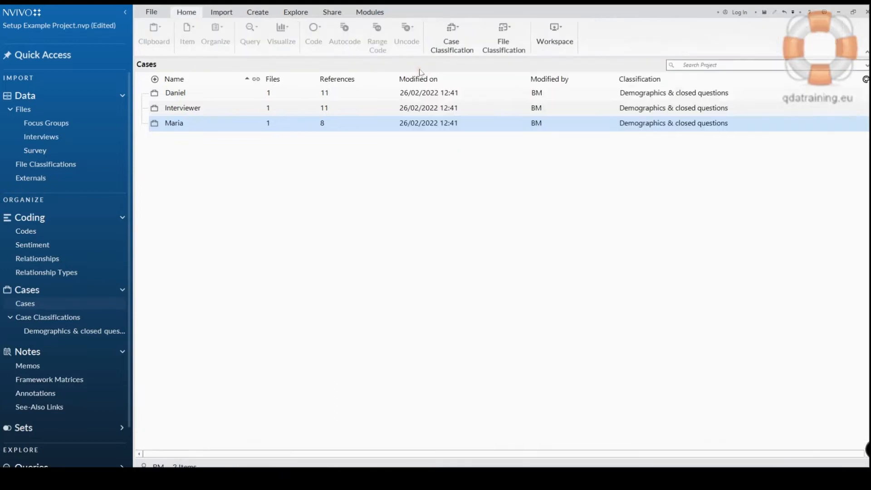
Open the classification sheet of the Demographics & closed questions case classification
left_click(71, 317)
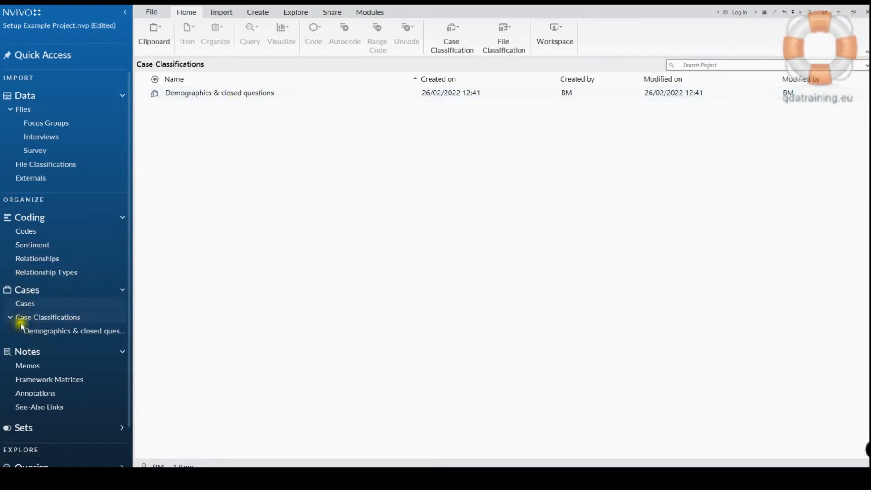
double_click(228, 93)
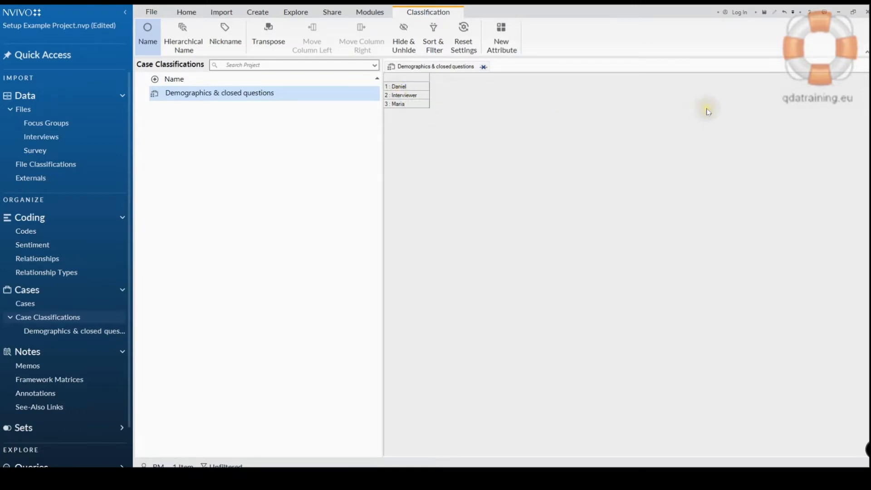
Start autocoding both transcripts in the Interviews folder together by speaker name
left_click(67, 137)
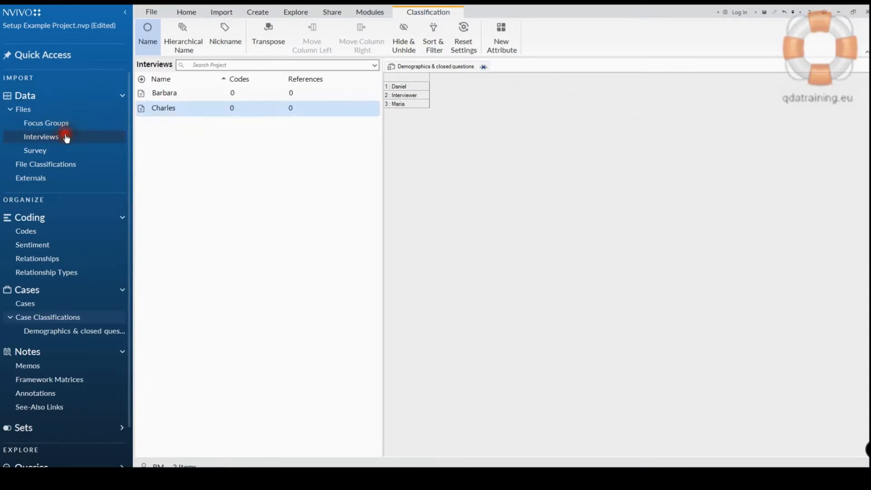
left_click(172, 94, "shift")
right_click(173, 95)
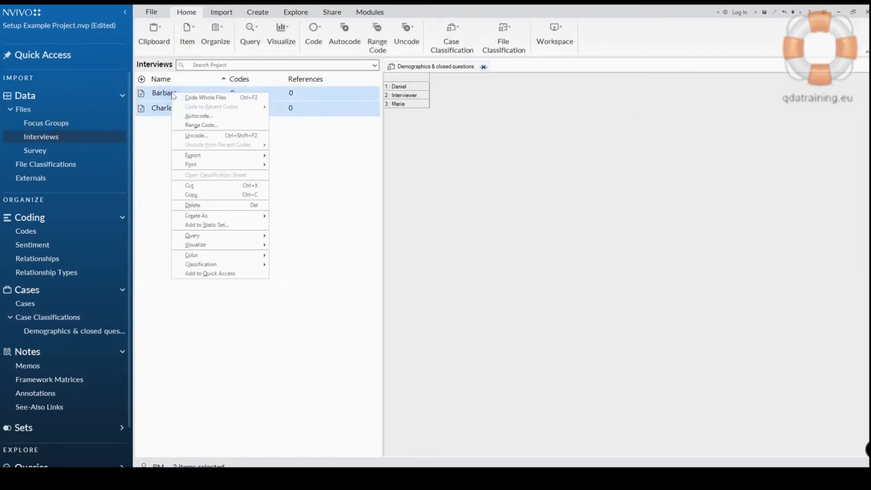
mouse_move(214, 217)
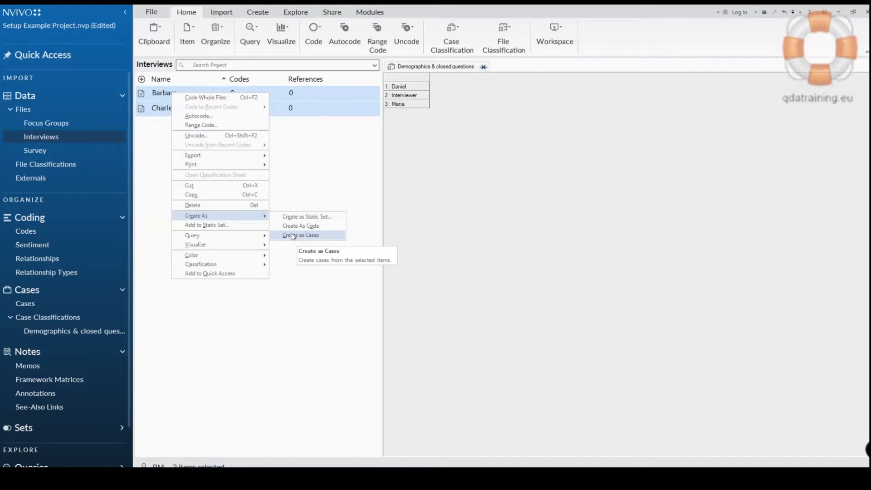
left_click(204, 117)
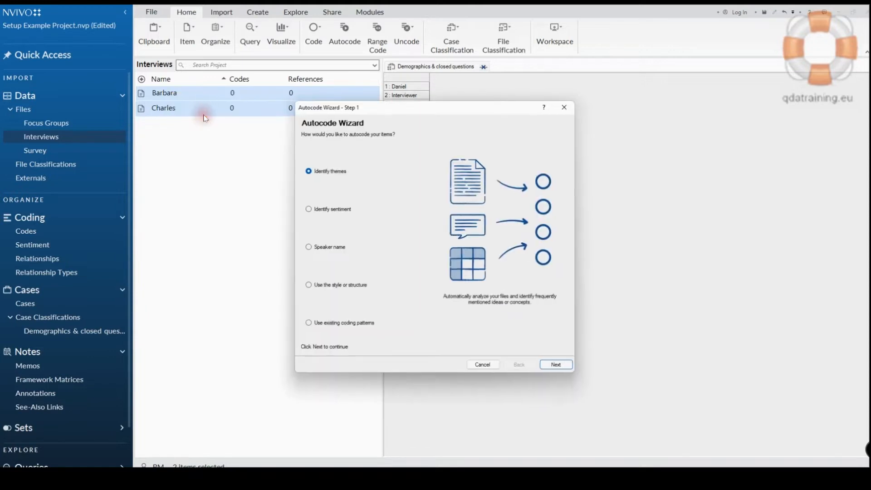
left_click(337, 248)
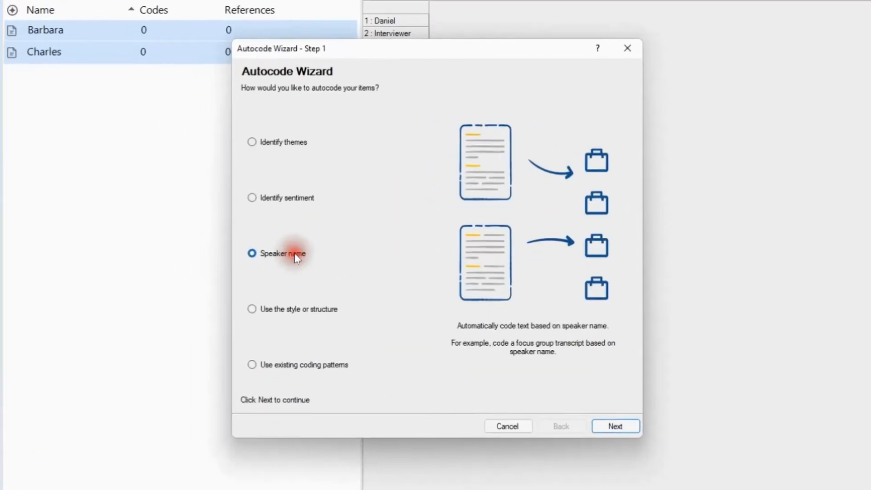
left_click(625, 427)
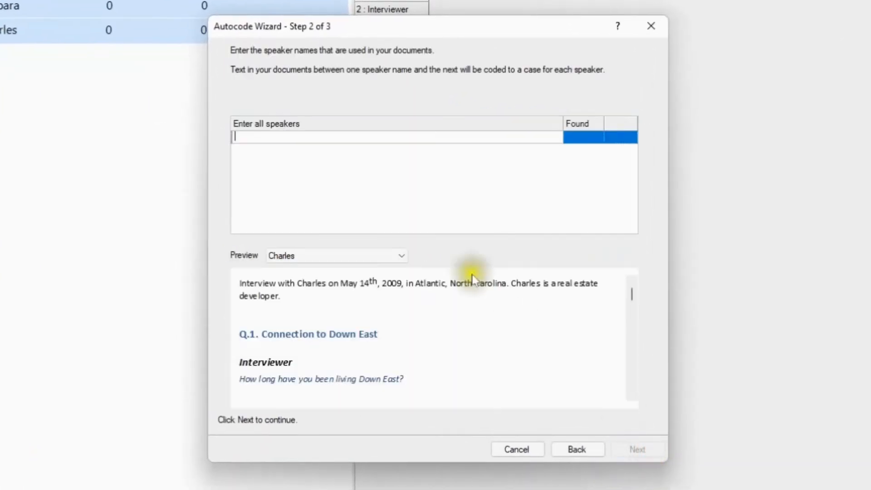
Add Interviewer and the first name of the interviewee in the previewed transcript as speakers
left_click(352, 156)
type("Interview")
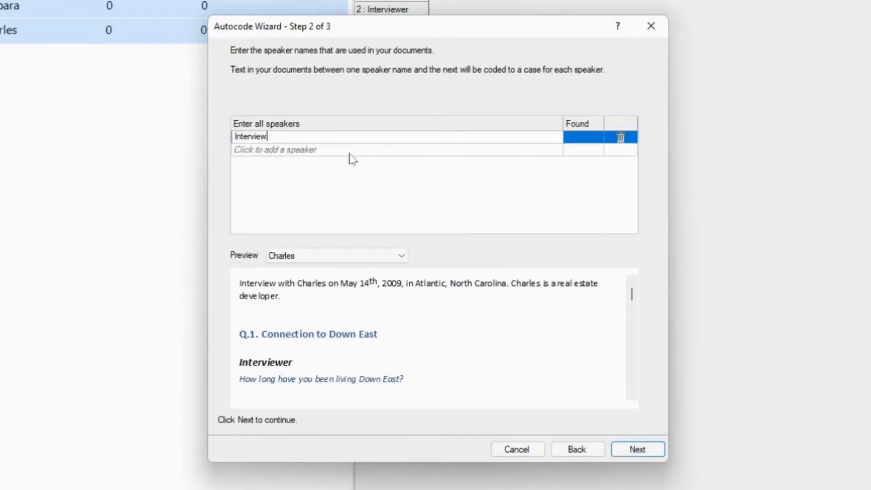
type("er")
key("Return")
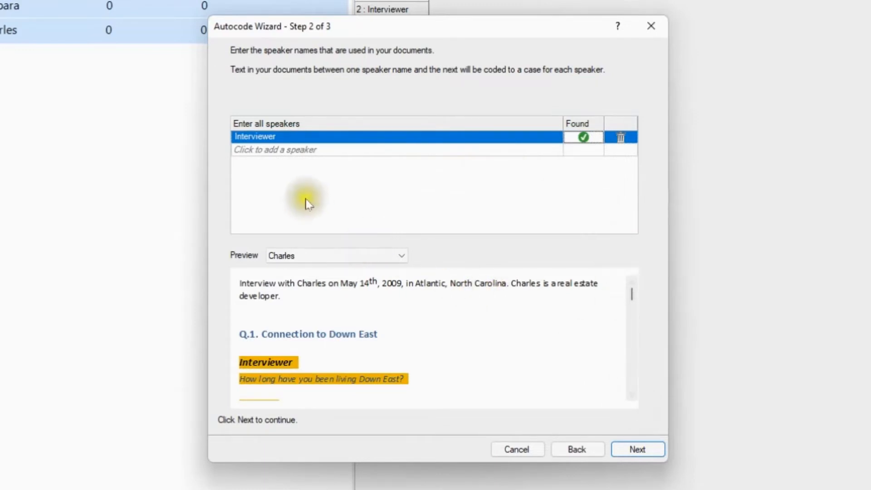
key("Tab")
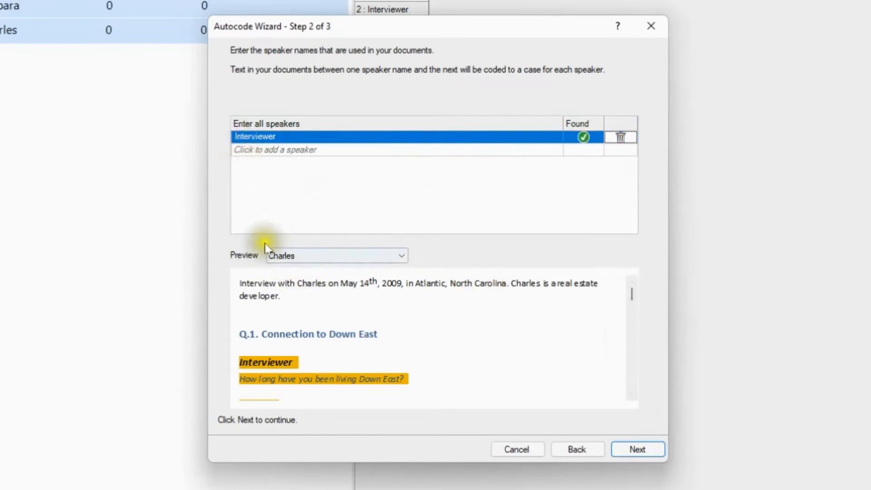
left_click(267, 150)
type("Charles")
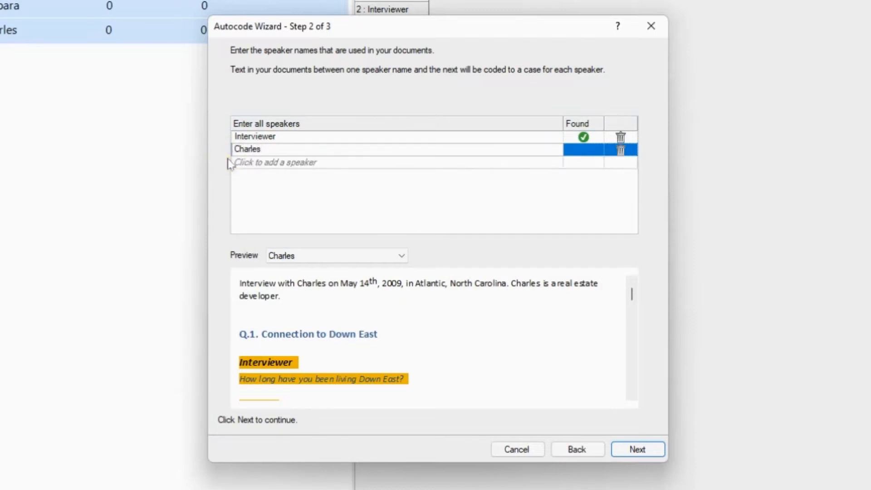
key("Return")
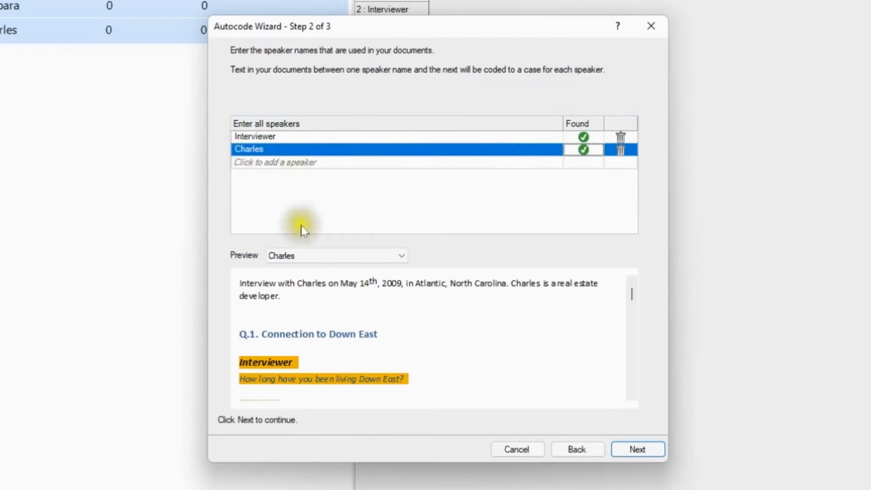
Preview the other interview transcript and add its interviewee's first name as a speaker
left_click(400, 257)
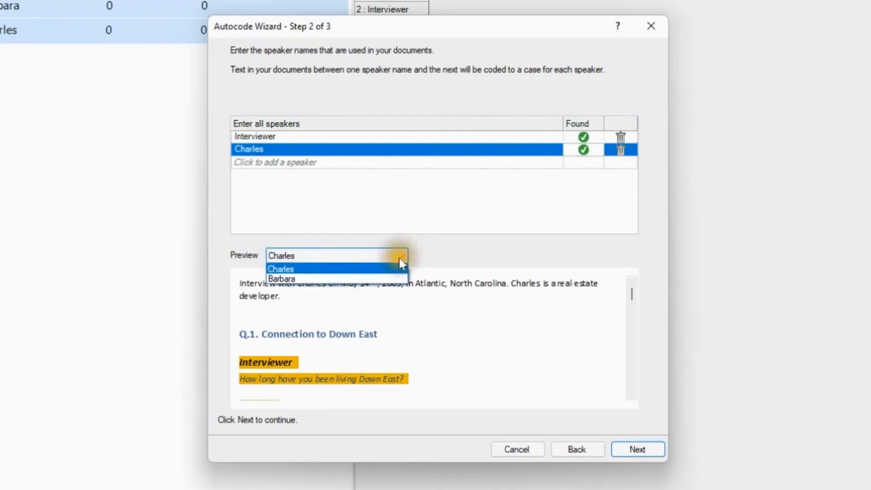
left_click(365, 278)
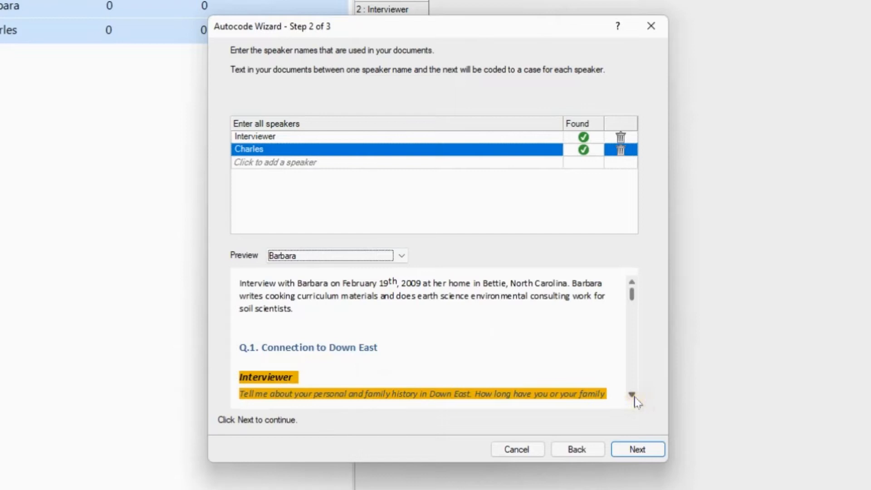
left_click(275, 162)
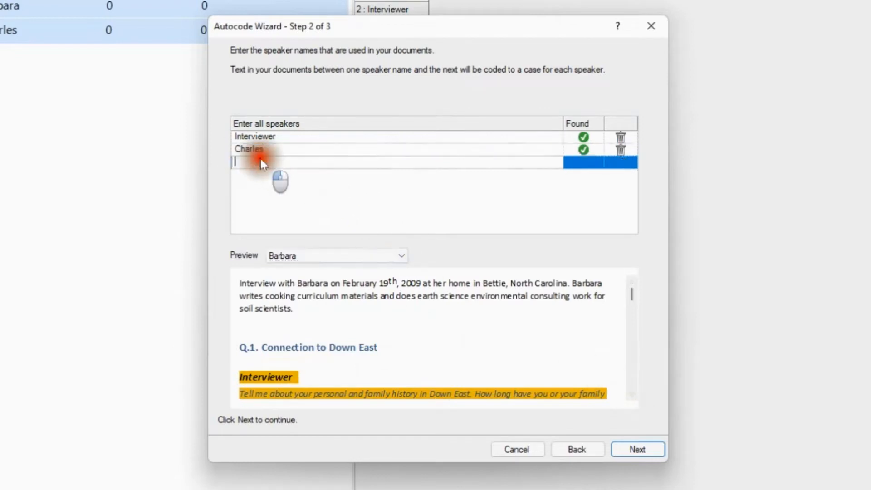
type("Barbara")
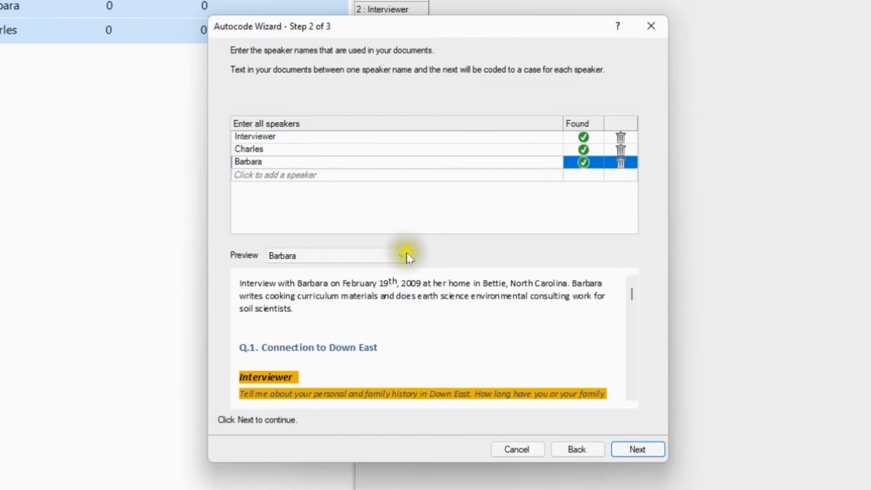
Add the interview cases to the existing Demographics & closed questions classification and complete the autocoding
left_click(642, 448)
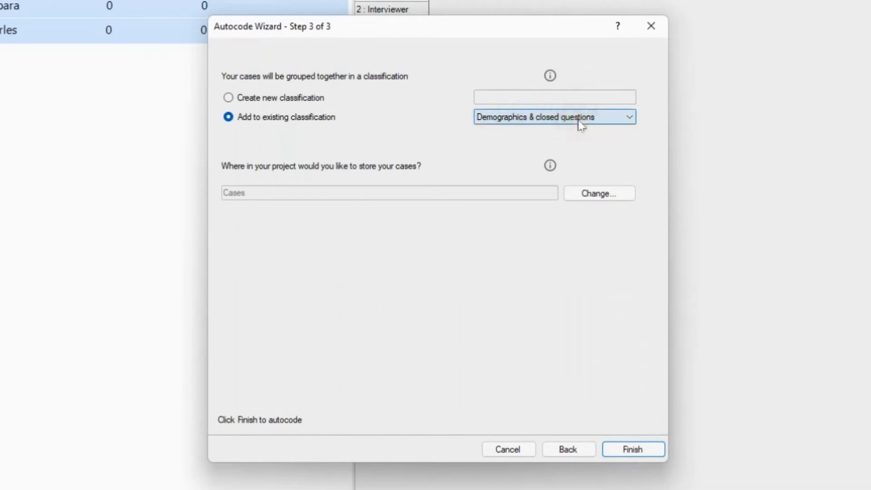
left_click(652, 452)
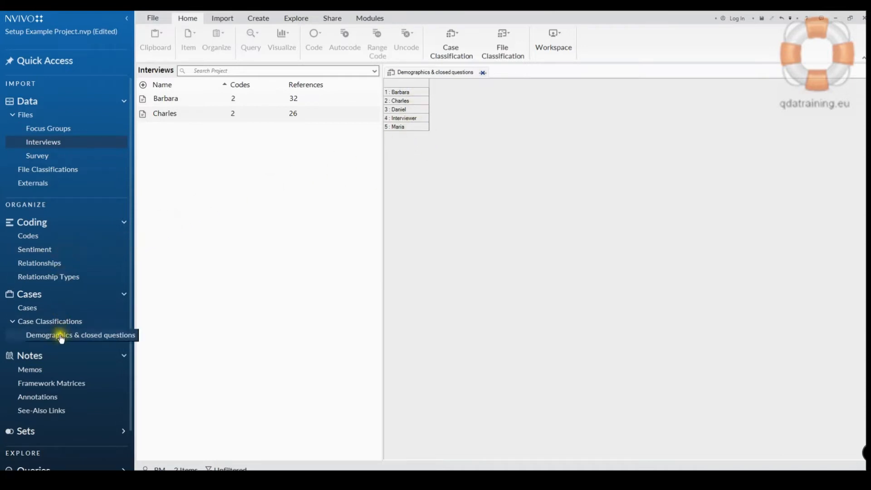
Review the file and reference counts in the Cases list, especially for the Interviewer case
left_click(40, 313)
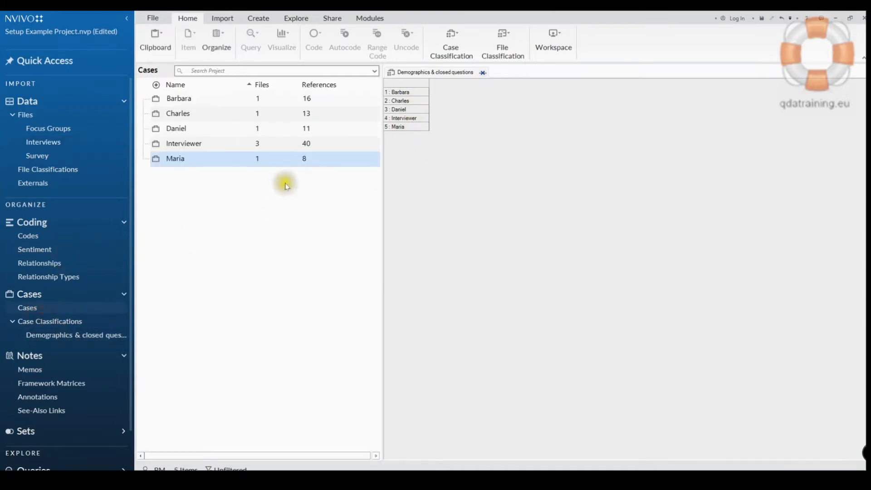
left_click(257, 143)
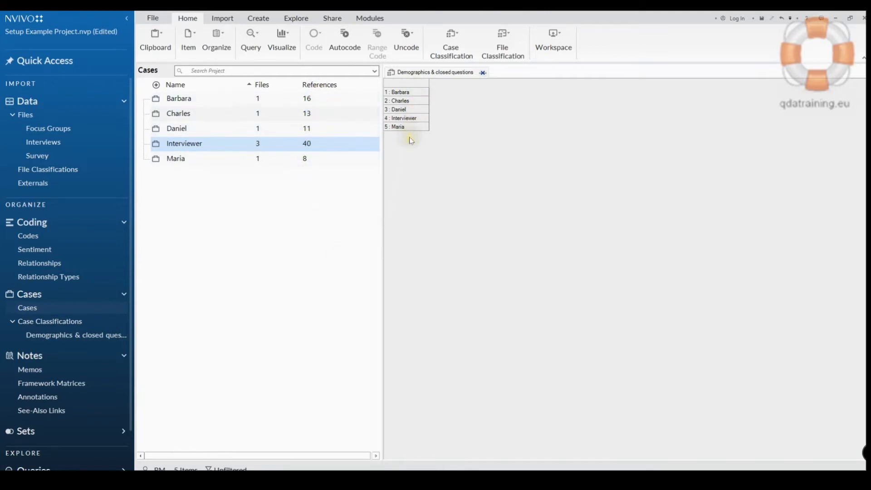
Add a text attribute named Gender with the values Male, Female and Non-binary to the Demographics & closed questions classification
left_click(73, 322)
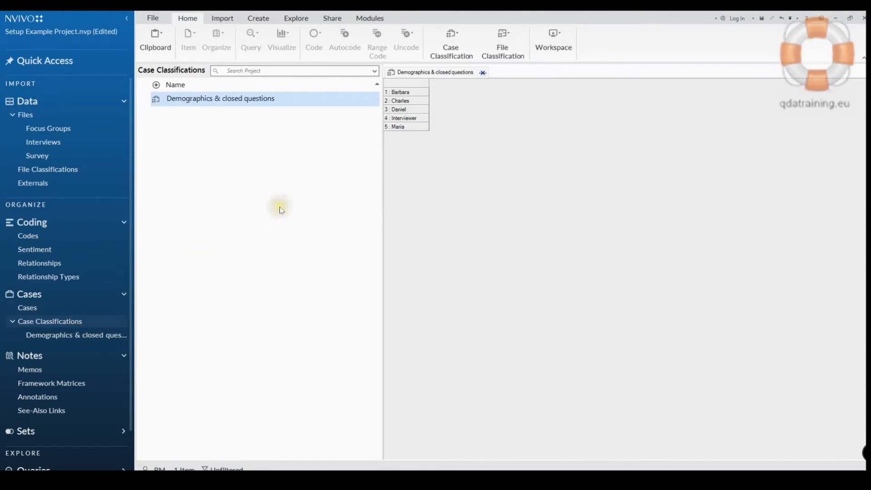
right_click(251, 102)
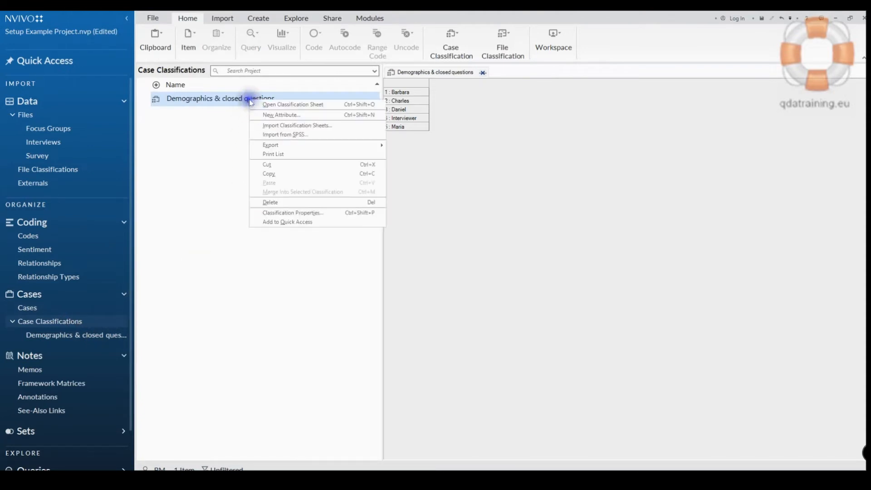
left_click(275, 114)
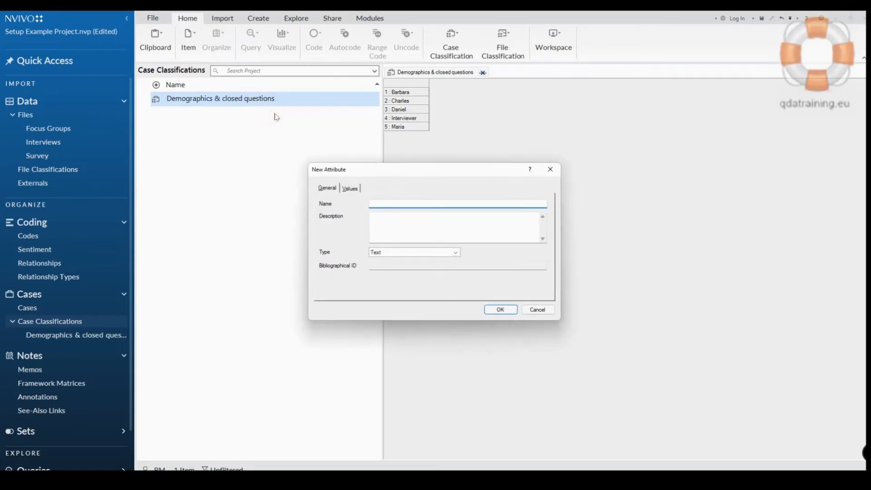
type("Gender")
left_click(352, 190)
left_click(334, 293)
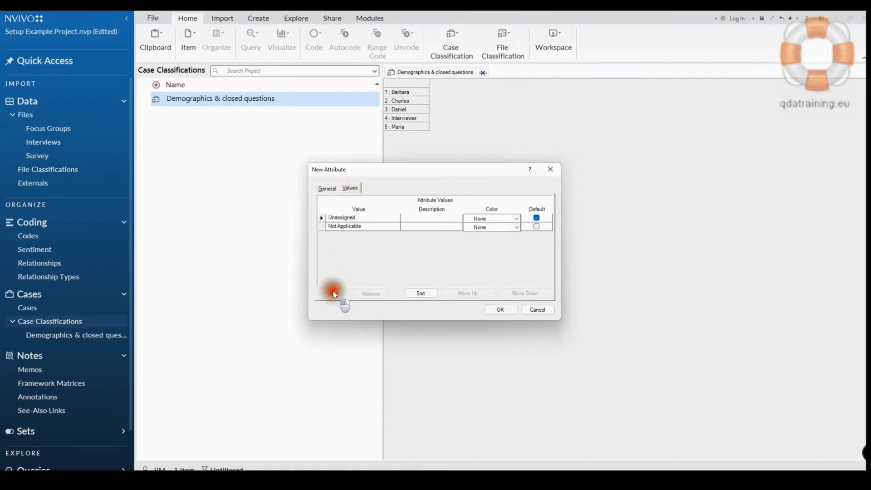
type("Male")
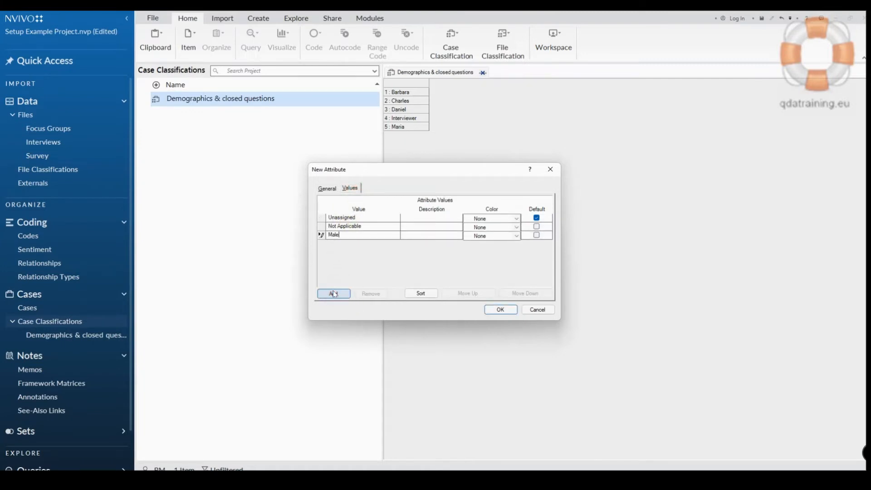
left_click(333, 293)
type("Female")
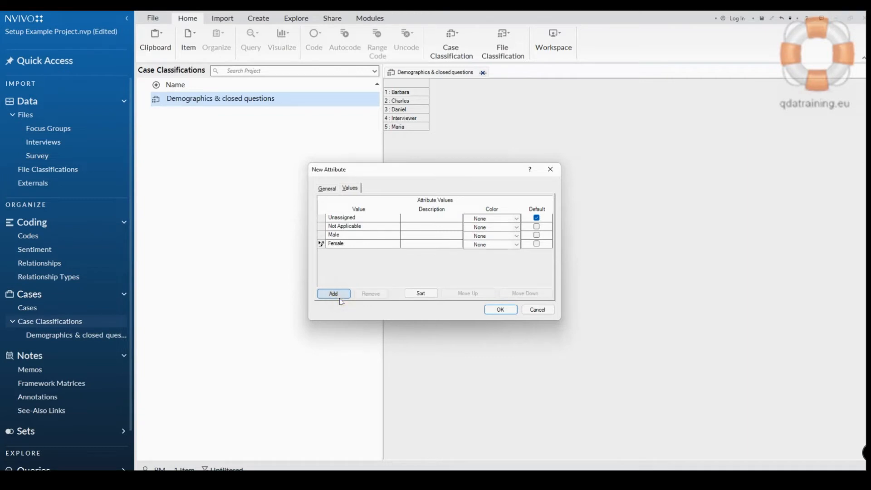
left_click(340, 296)
type("Non-binary")
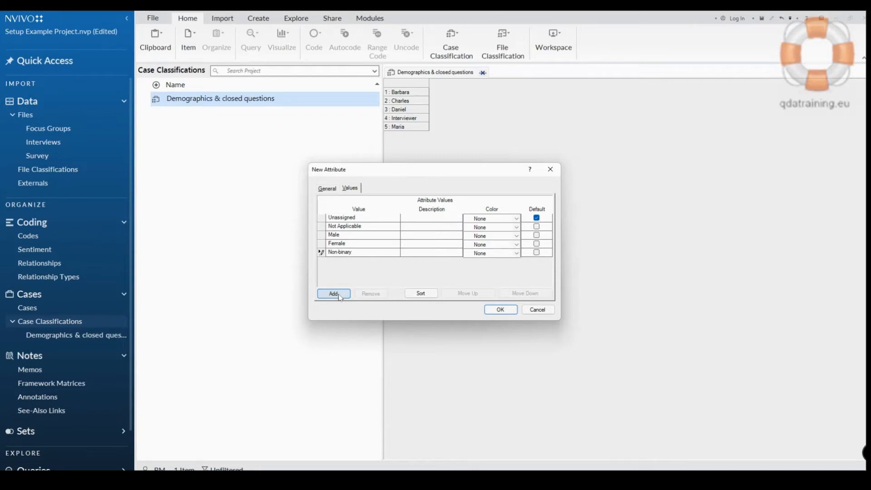
left_click(501, 309)
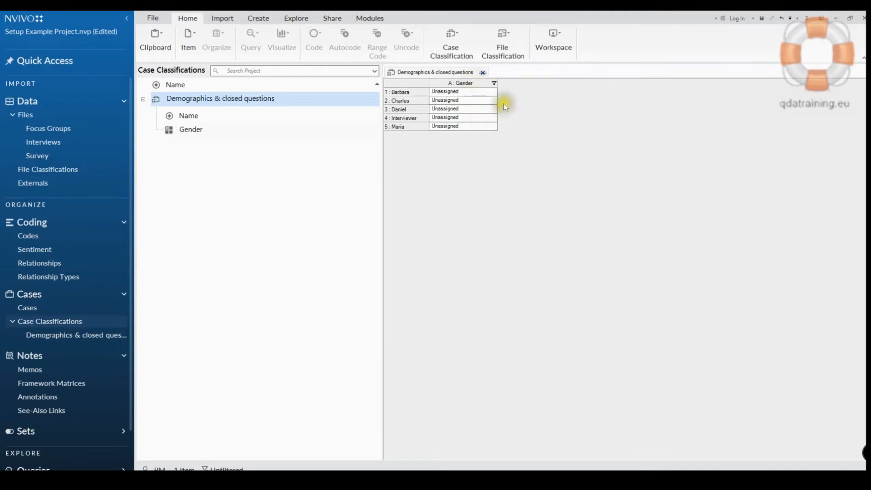
Set the Gender value of the first case in the classification sheet to Female
left_click(494, 92)
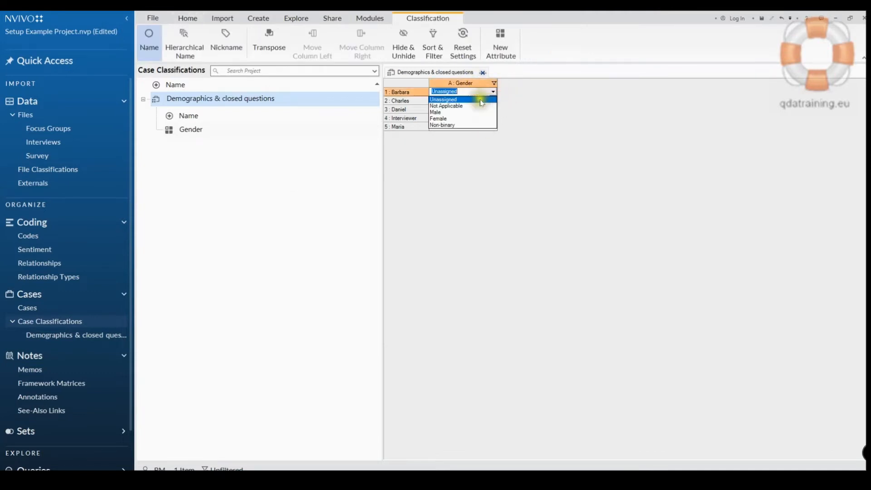
left_click(475, 112)
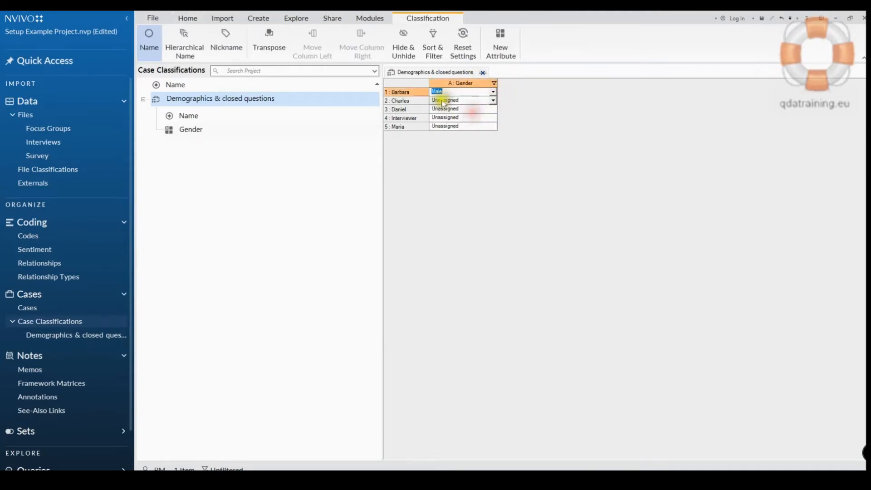
left_click(493, 92)
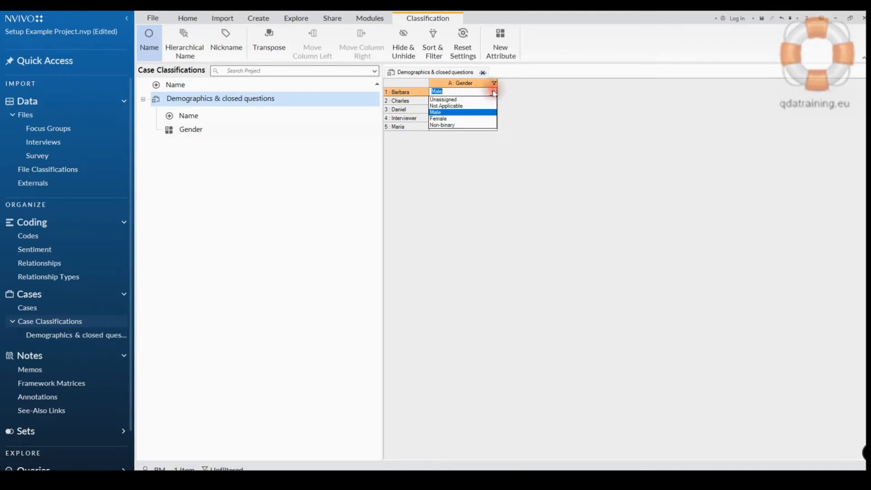
left_click(460, 119)
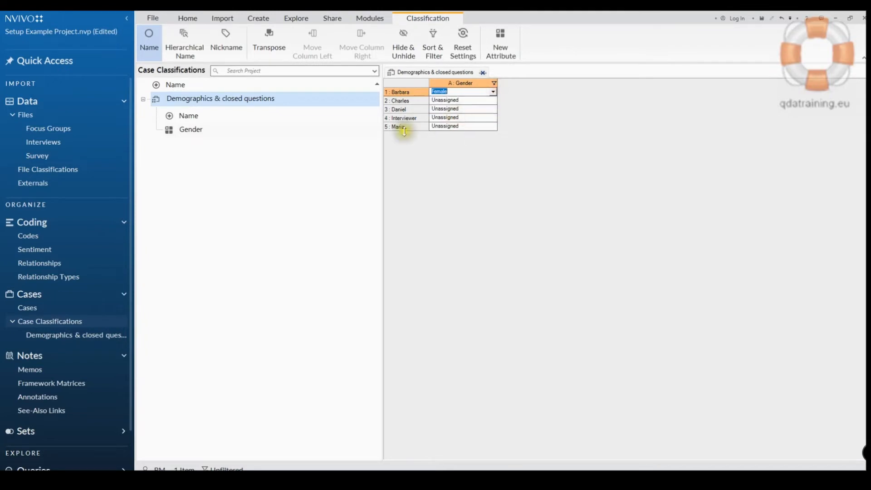
Rename the Gender attribute as Sex
double_click(173, 131)
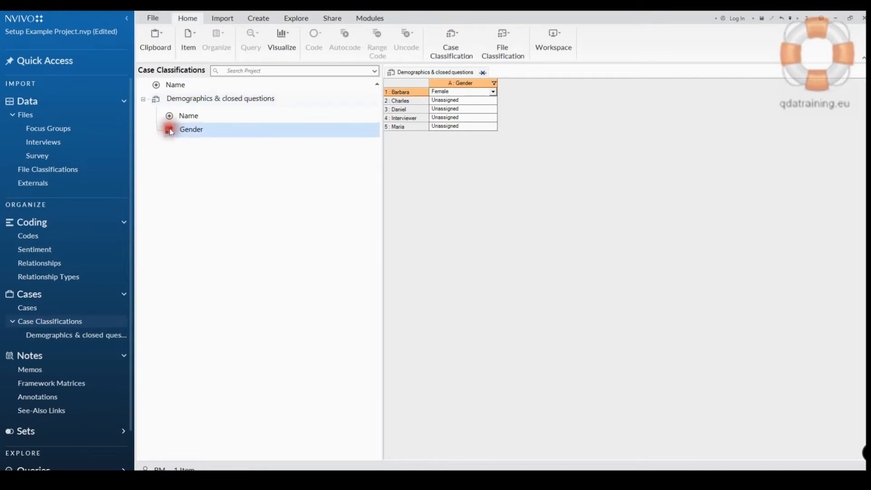
type("Sex")
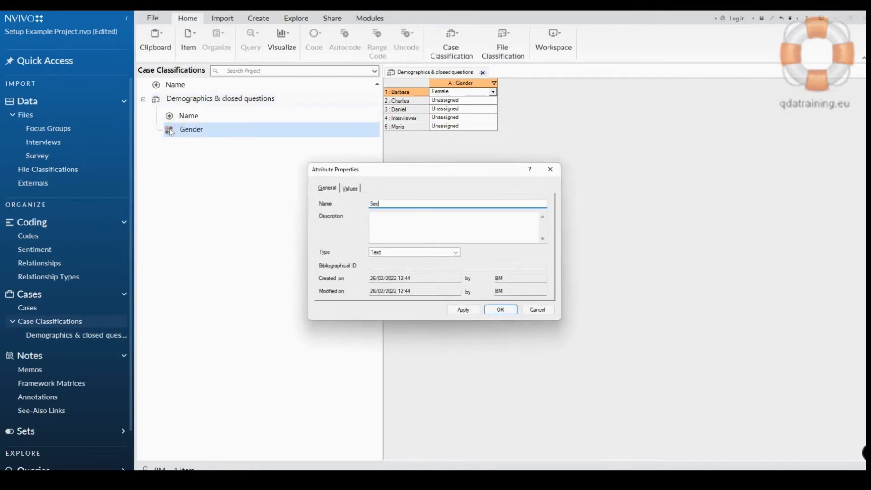
left_click(506, 311)
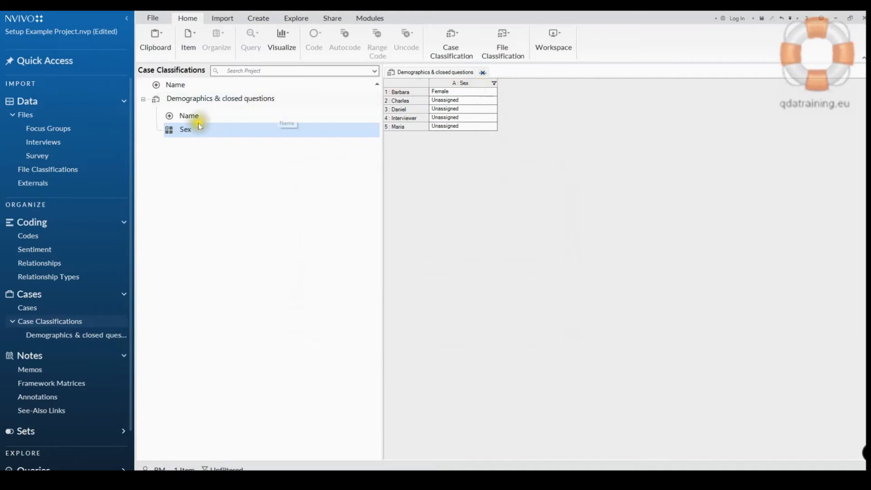
Delete the Sex attribute from the Demographics & closed questions classification
right_click(170, 131)
left_click(208, 186)
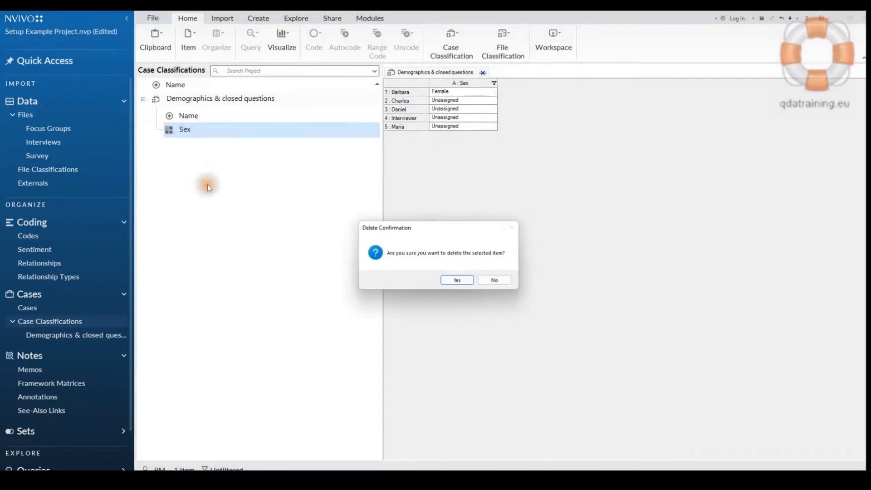
left_click(469, 282)
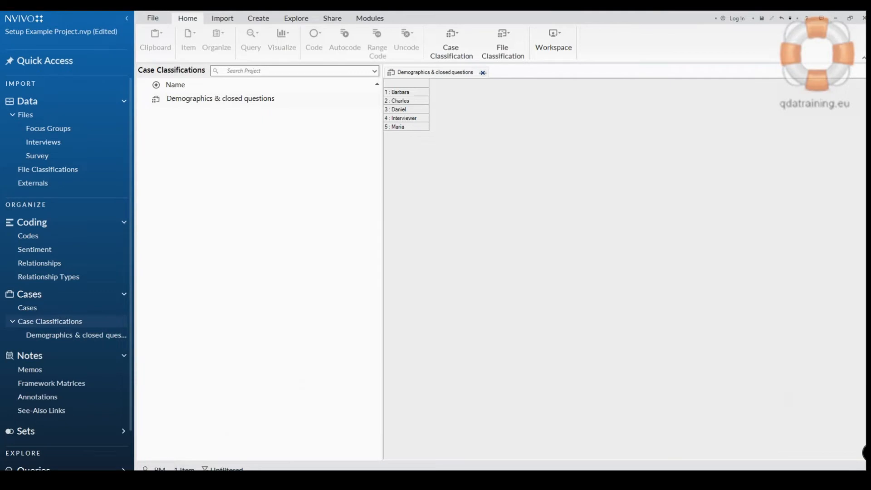
Switch to File Explorer and preview Classification Sheet - Person.xls in the Demographics folder beside the project's case names
key("alt+Tab")
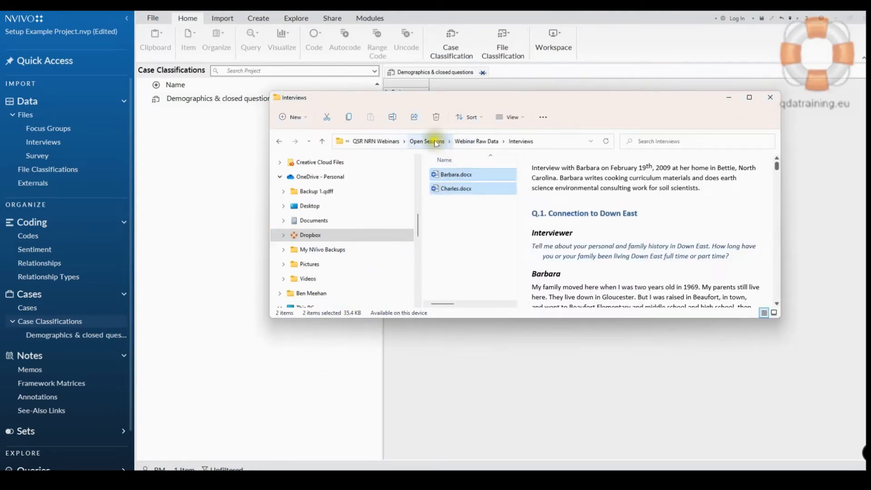
left_click(477, 141)
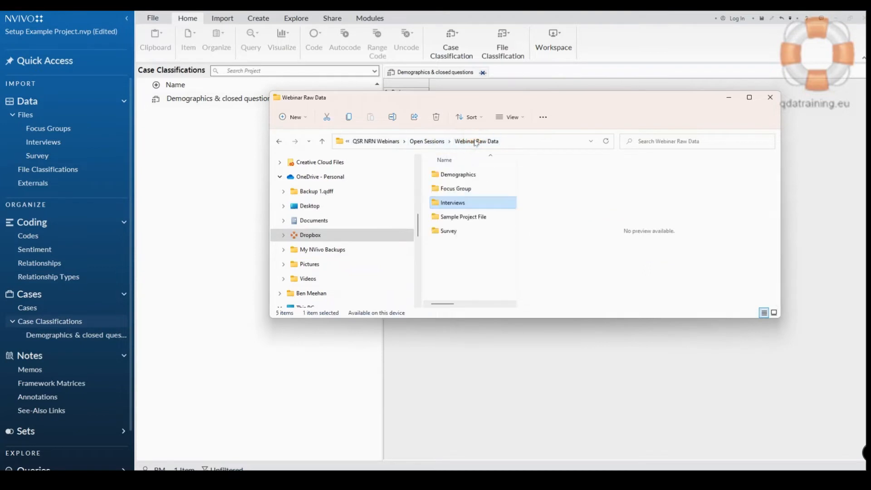
double_click(468, 174)
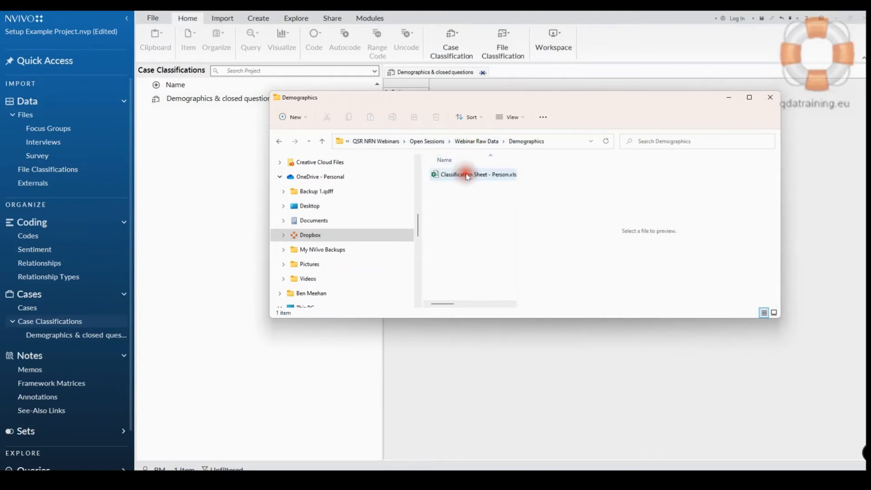
left_click(468, 176)
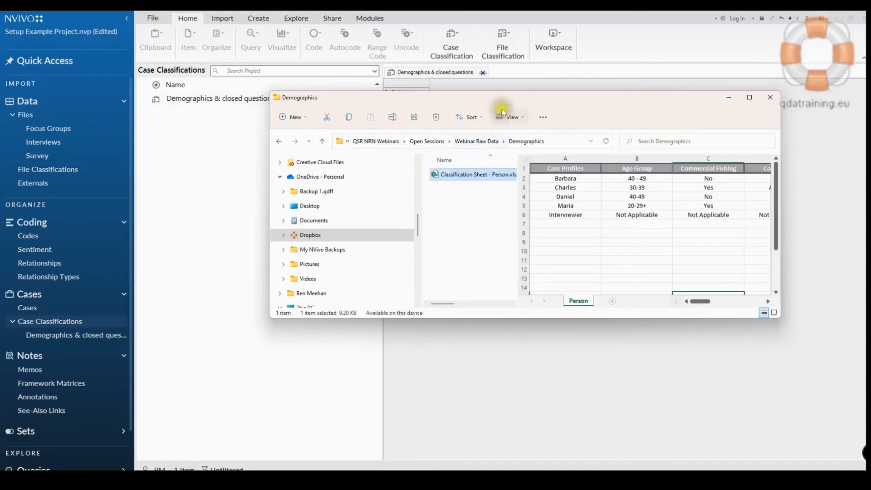
left_click_drag(502, 101, 504, 152)
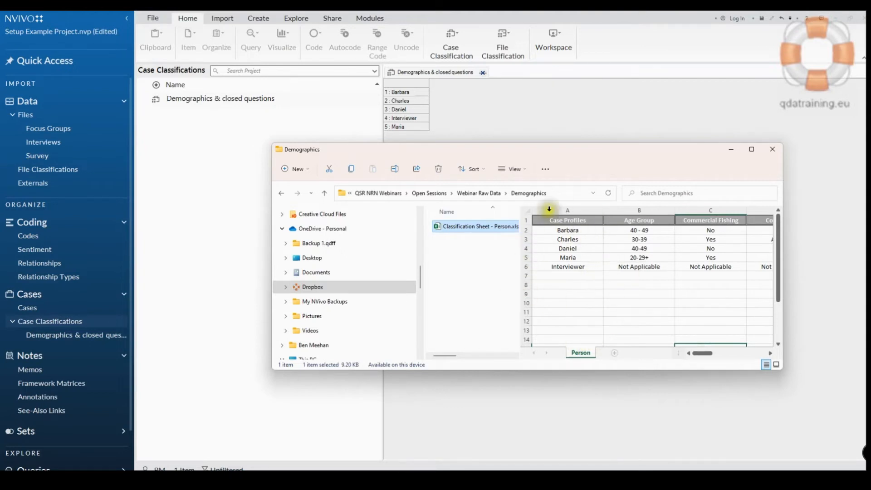
left_click_drag(595, 158, 644, 171)
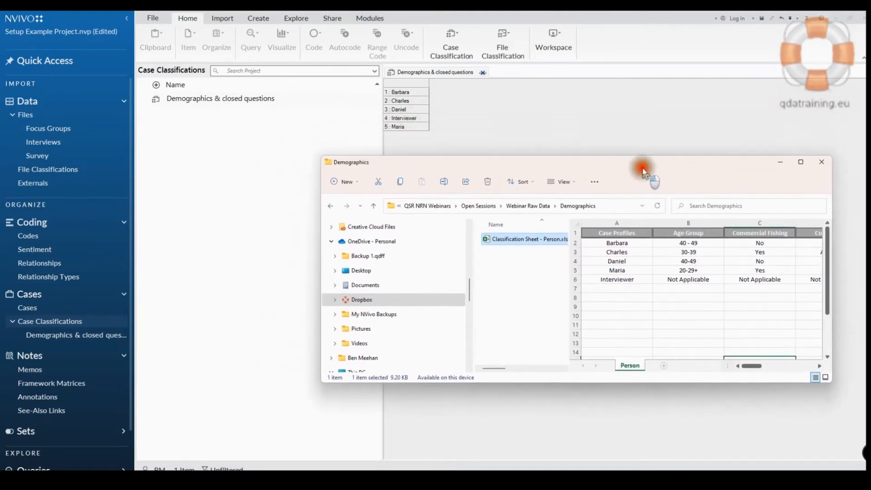
left_click(40, 307)
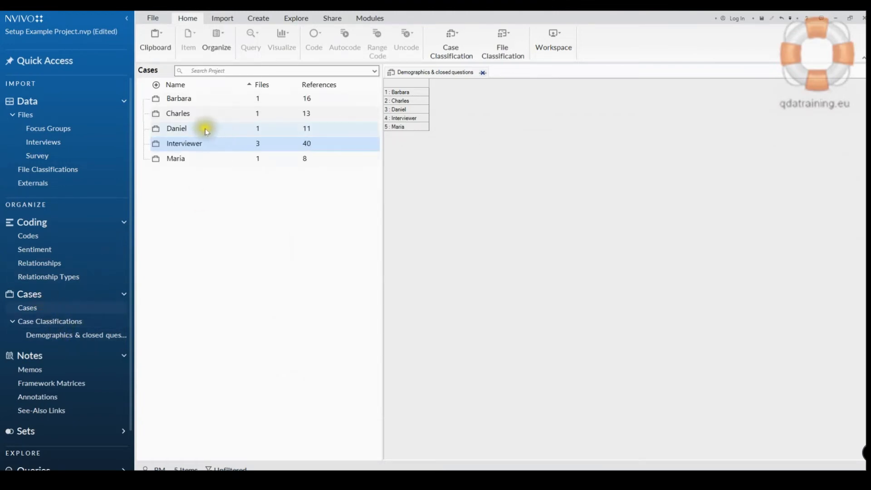
right_click(216, 99)
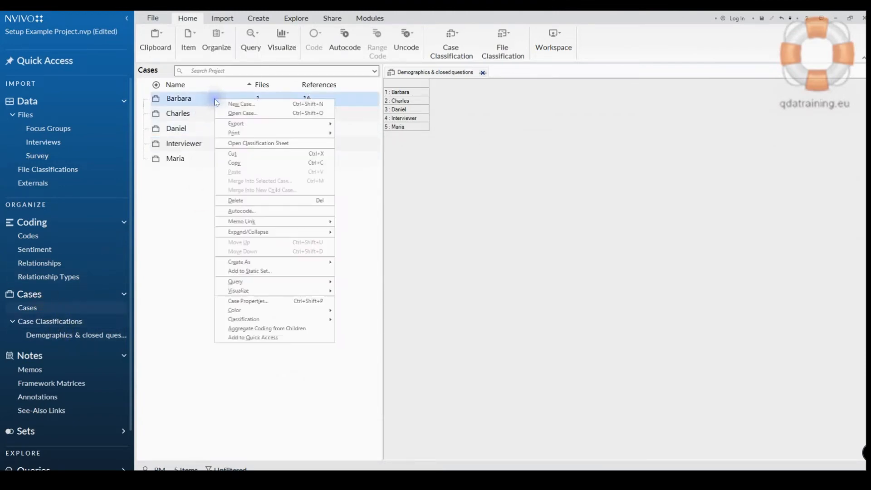
mouse_move(269, 127)
left_click(353, 133)
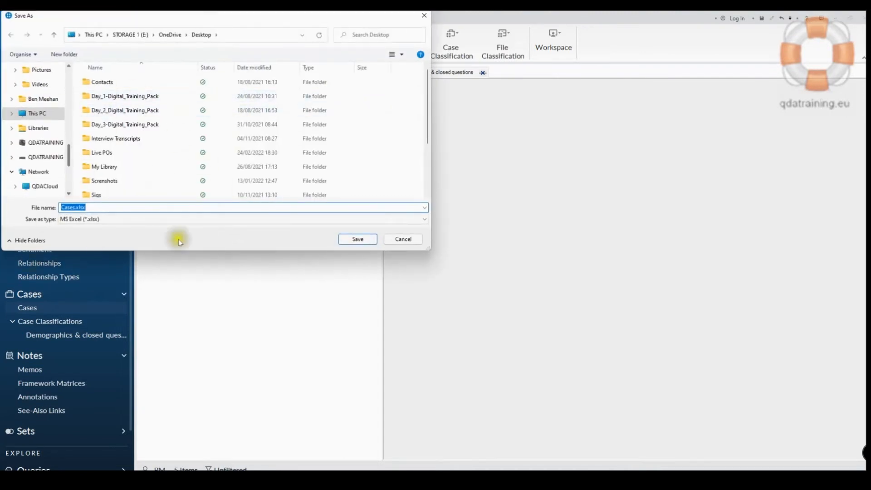
left_click(403, 240)
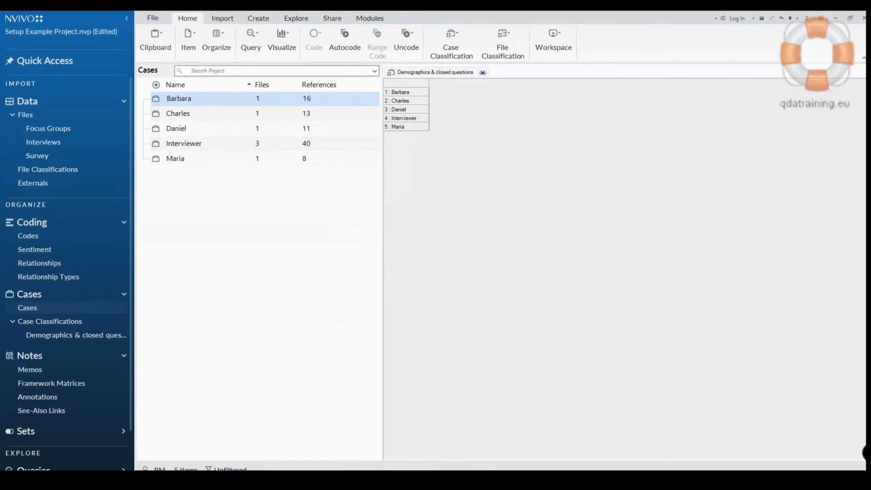
Re-examine the case profiles and attribute columns in the previewed classification sheet in File Explorer, and close that window
left_click(392, 480)
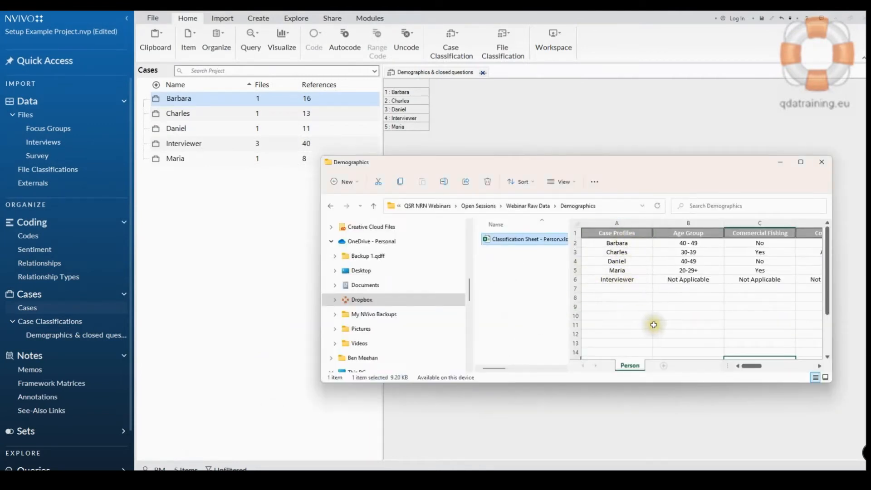
left_click_drag(669, 168, 600, 110)
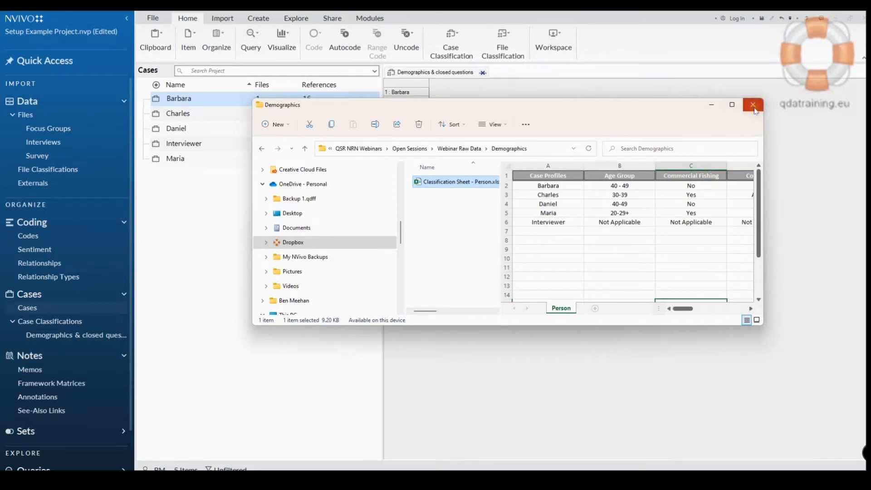
left_click(753, 106)
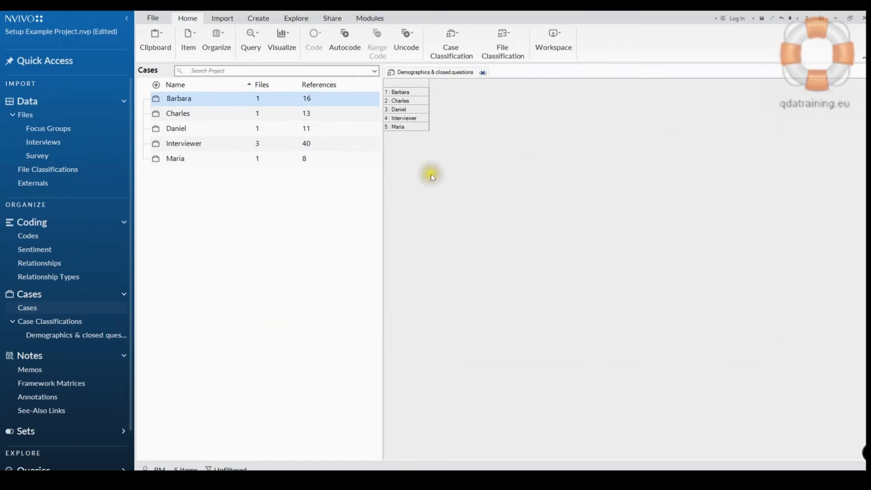
Start a classification sheet import for the Demographics & closed questions case classification
left_click(70, 336)
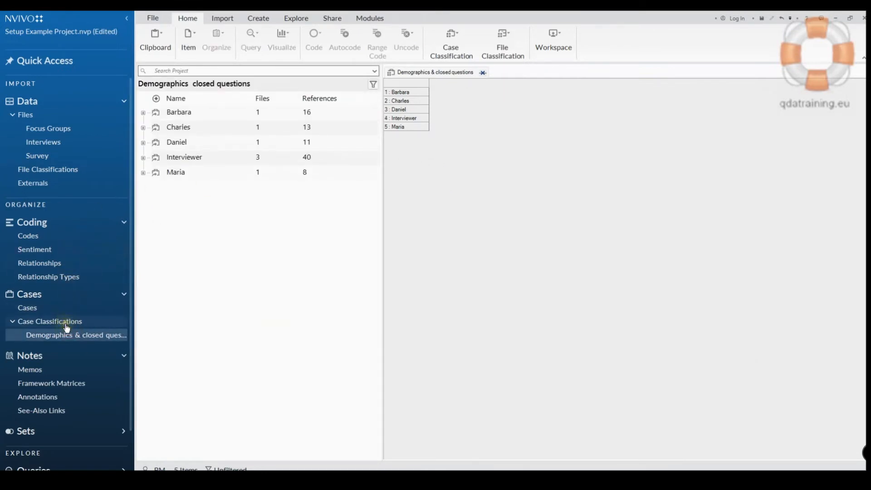
left_click(67, 327)
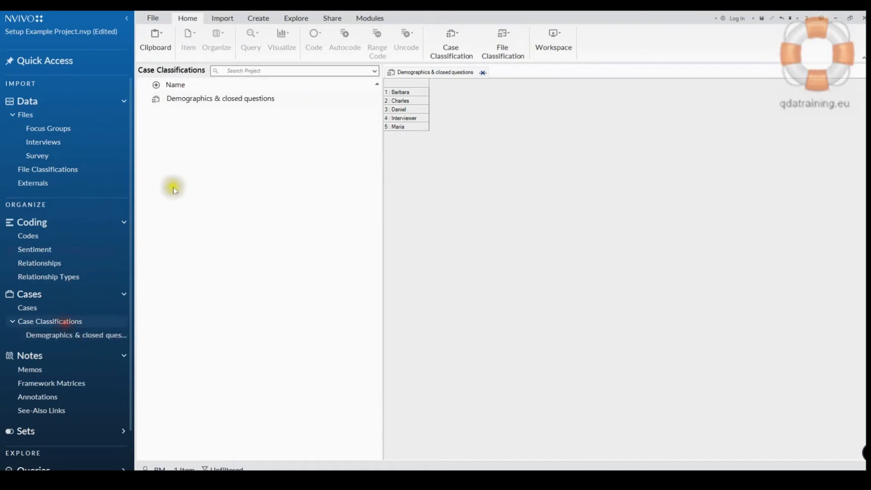
right_click(231, 102)
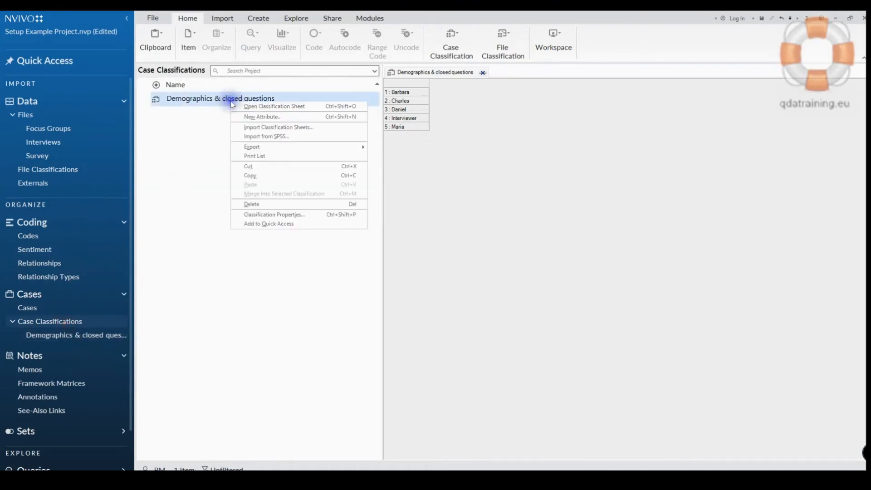
left_click(253, 130)
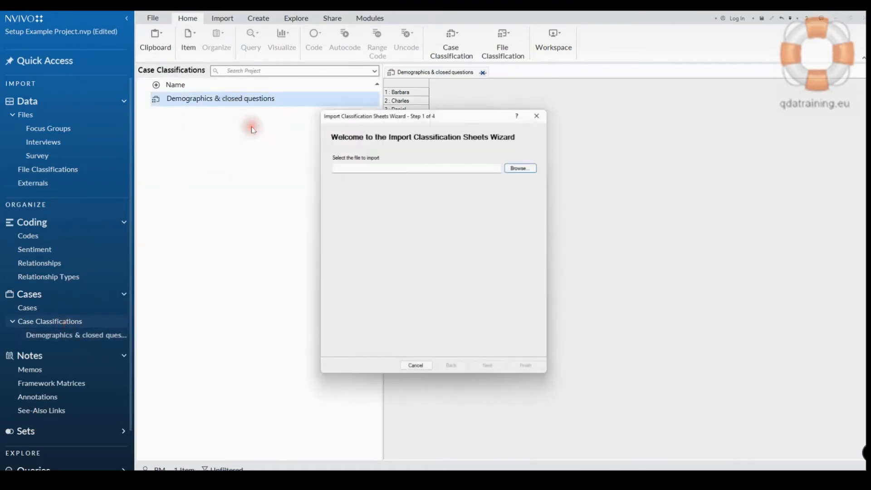
Choose Classification Sheet - Person.xlsx from the Demographics folder in the Desktop's Webinar Raw Data folder as the file to import
left_click(477, 151)
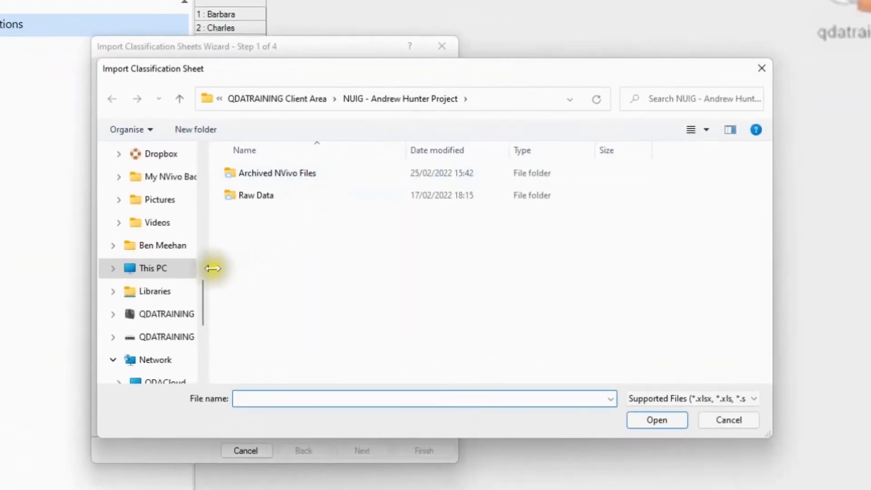
left_click(201, 293)
left_click_drag(200, 294, 202, 167)
left_click(155, 175)
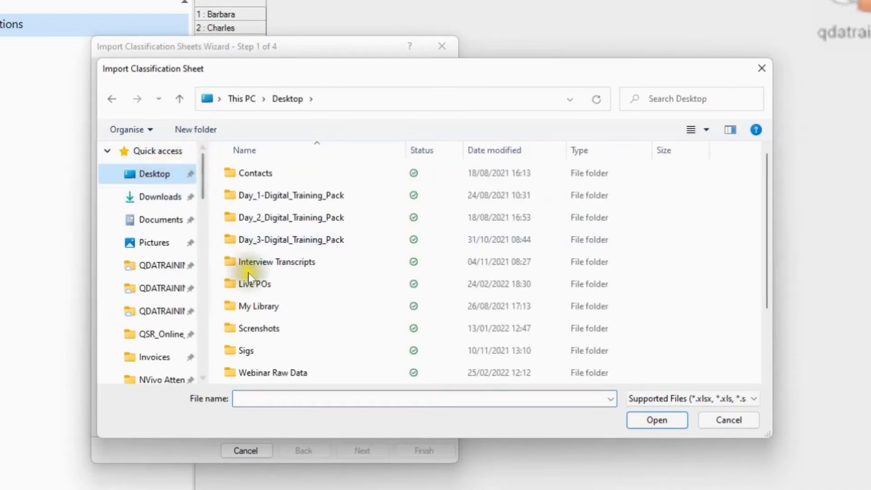
double_click(290, 377)
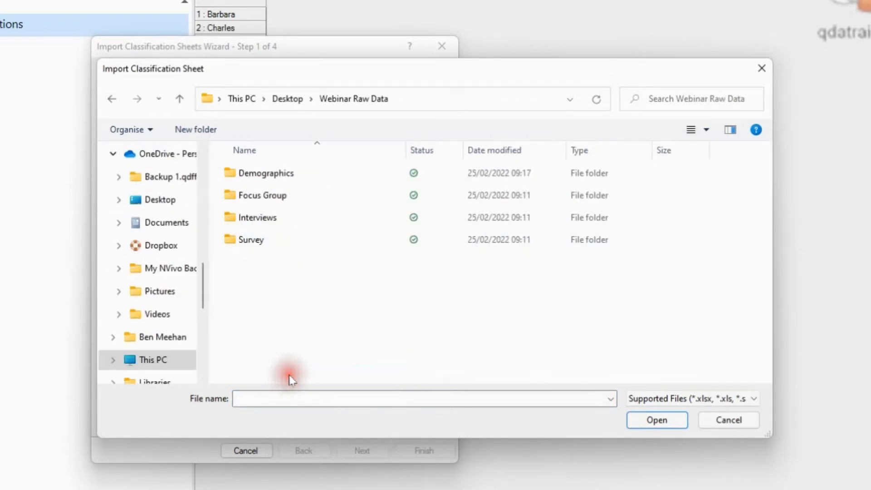
double_click(283, 173)
left_click(268, 173)
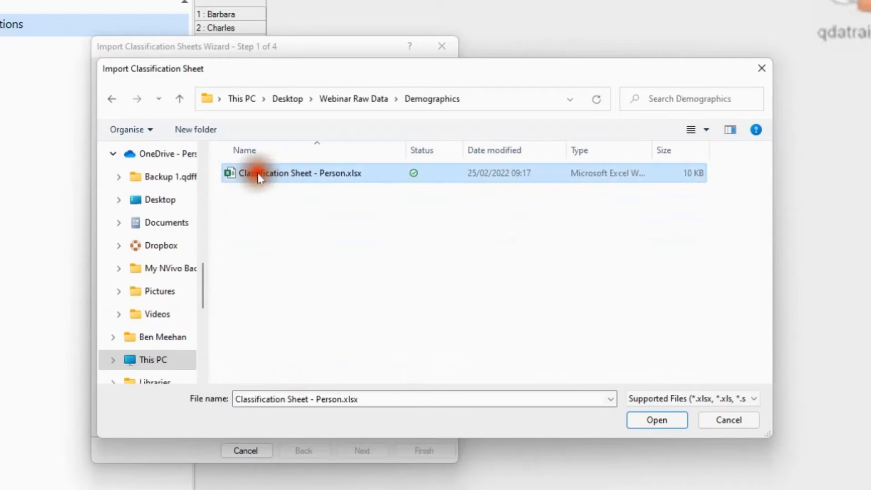
left_click(660, 421)
left_click(363, 452)
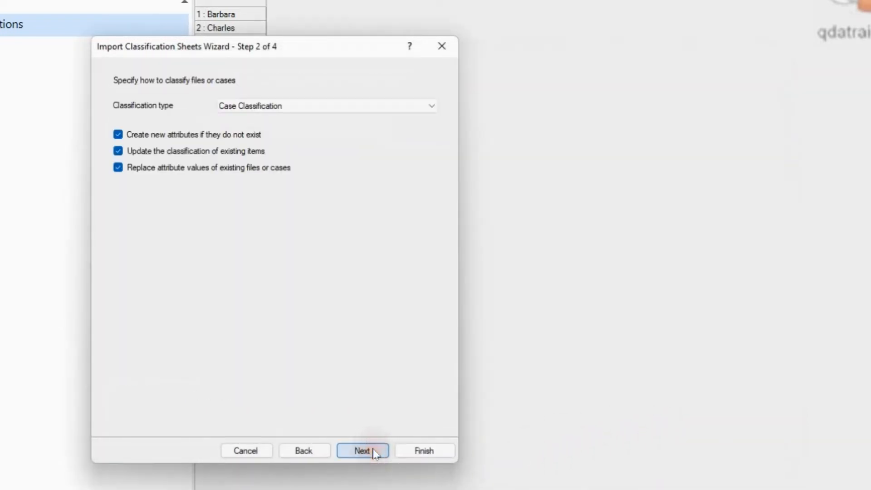
Import the sheet as a case classification with cases represented as names in Cases, keeping the default update and format options
left_click_drag(313, 46, 580, 29)
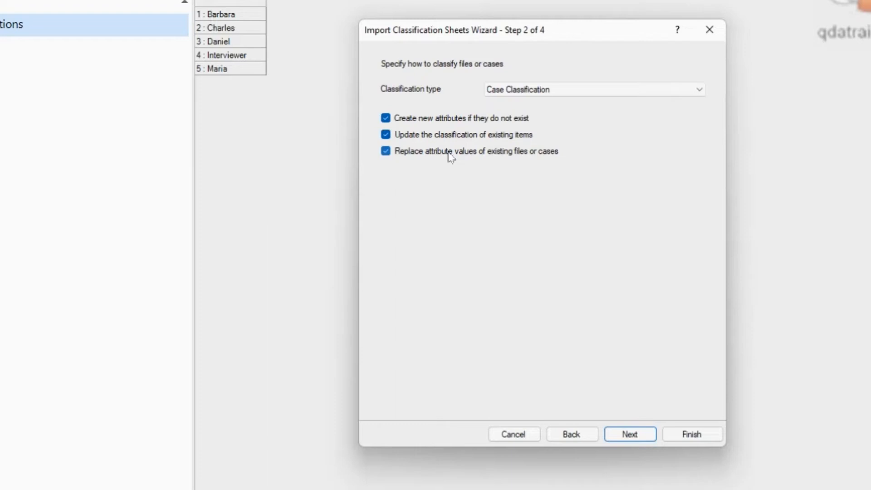
left_click(637, 436)
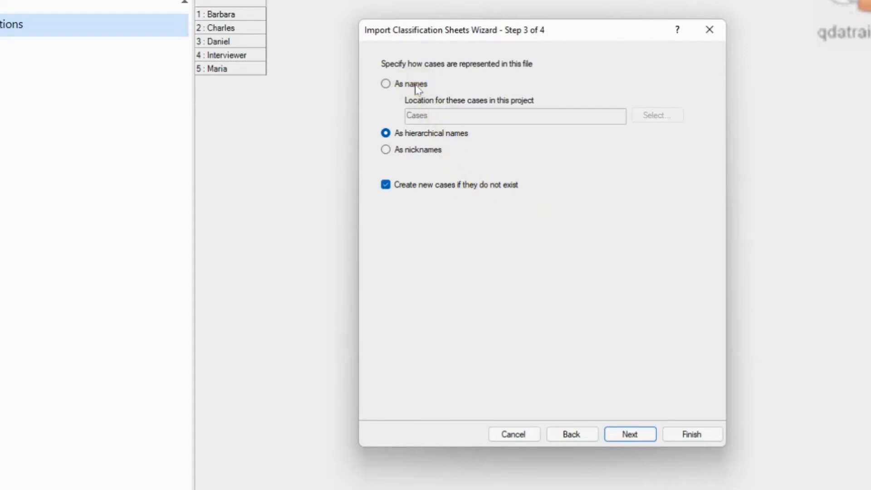
left_click(386, 84)
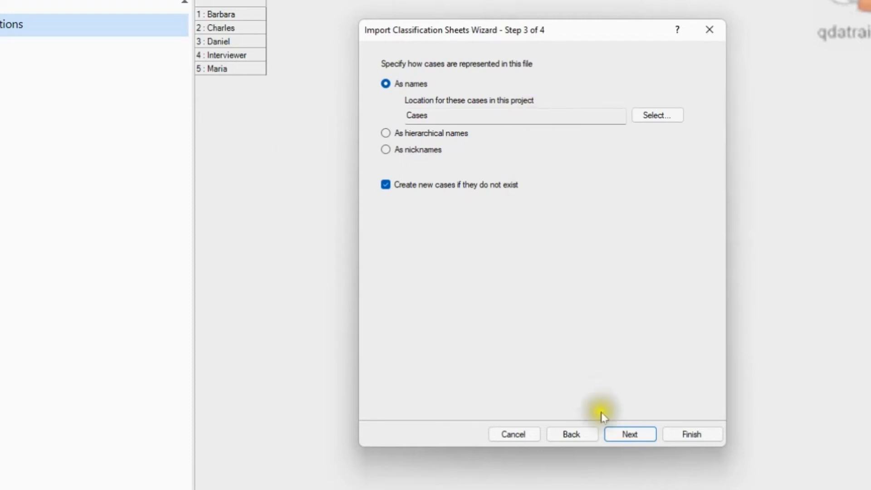
left_click(641, 437)
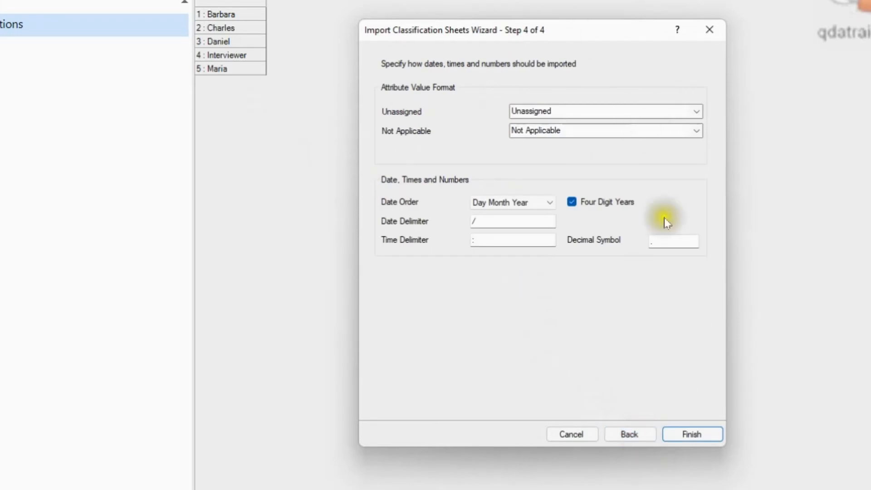
left_click(713, 436)
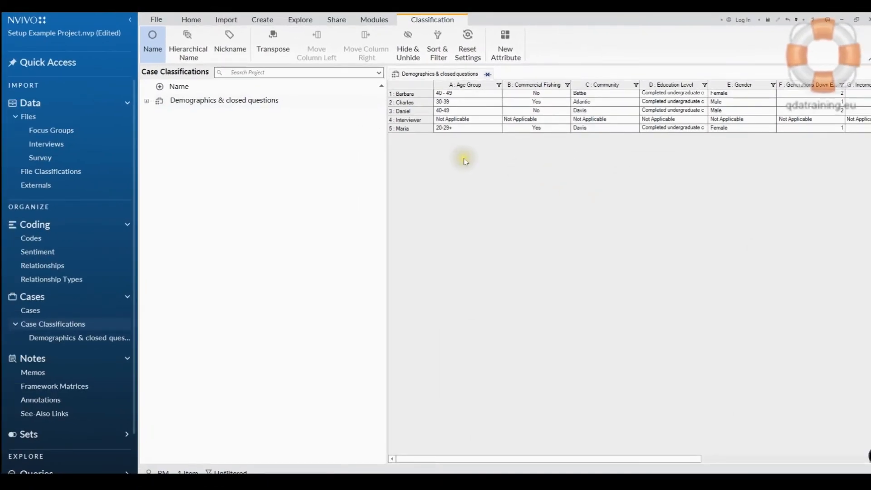
Expand the Demographics & closed questions attributes and chart cases by attribute value for Gender
left_click(147, 100)
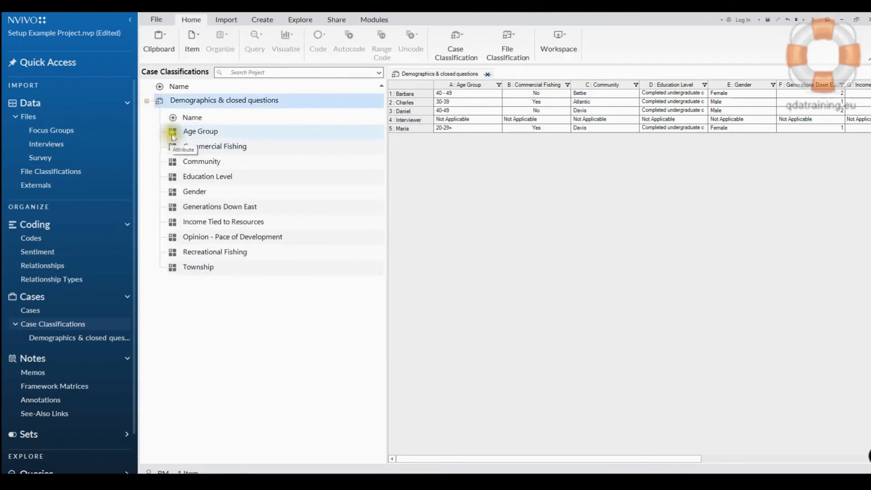
left_click(176, 193)
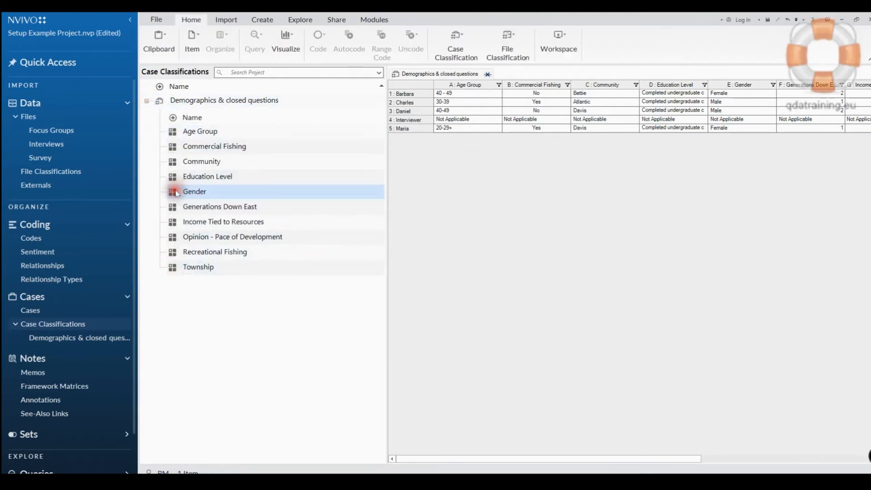
right_click(176, 191)
mouse_move(217, 274)
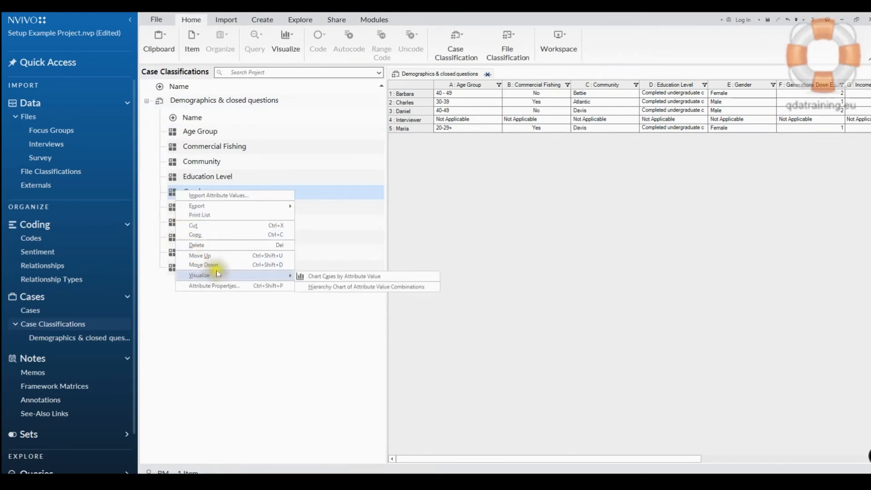
left_click(302, 277)
mouse_move(630, 294)
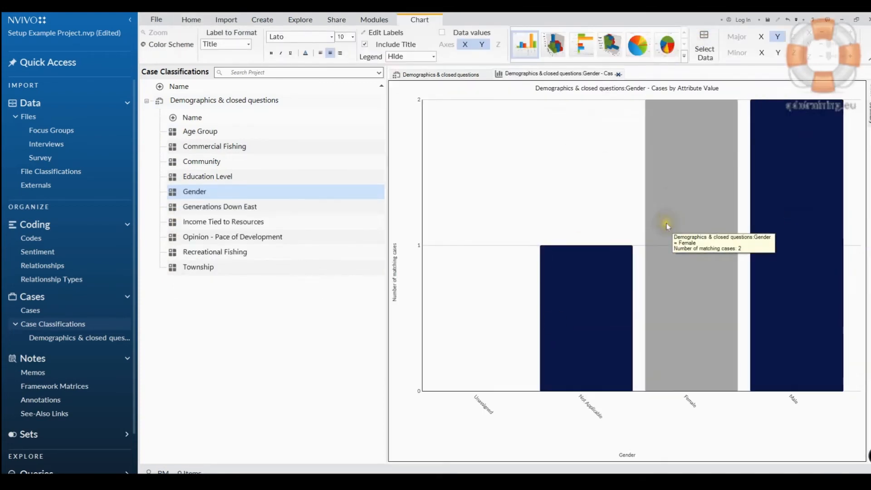
View the Gender chart as a pie chart, and close both the chart and the classification sheet
left_click(638, 44)
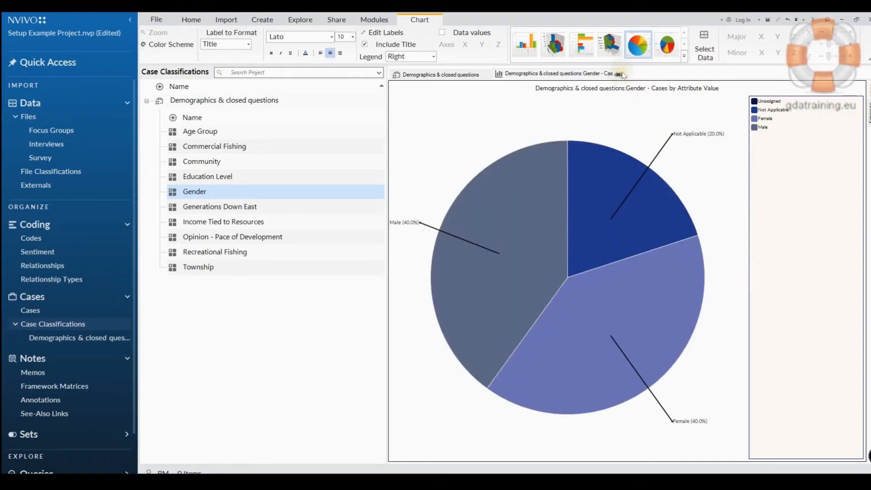
left_click(619, 74)
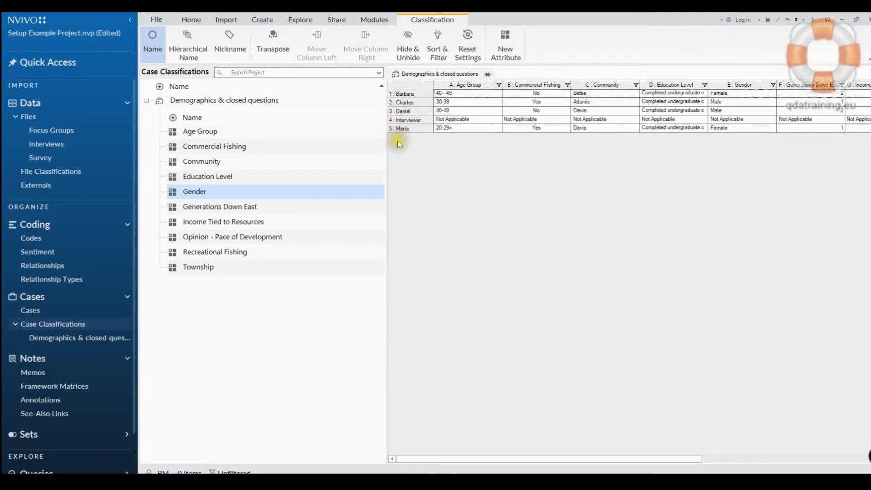
left_click(488, 74)
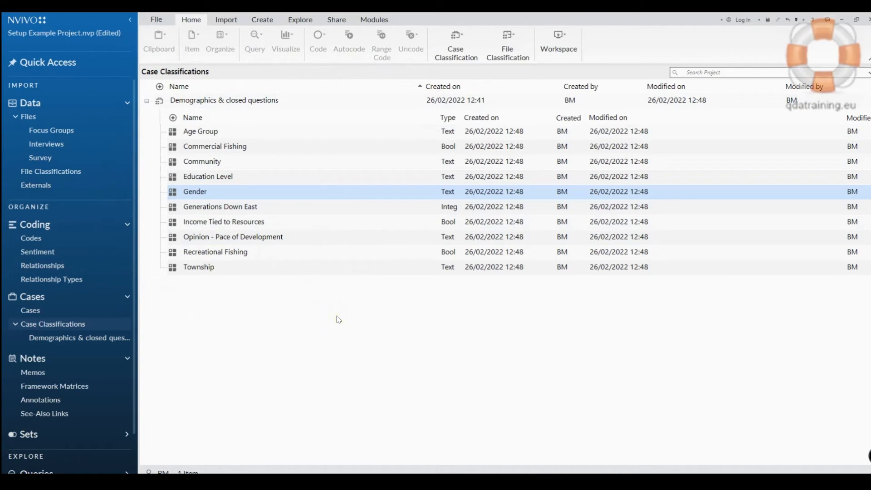
Open the Survey files folder, dismiss its Files introduction, and bring up the import commands
left_click(136, 290)
left_click(58, 159)
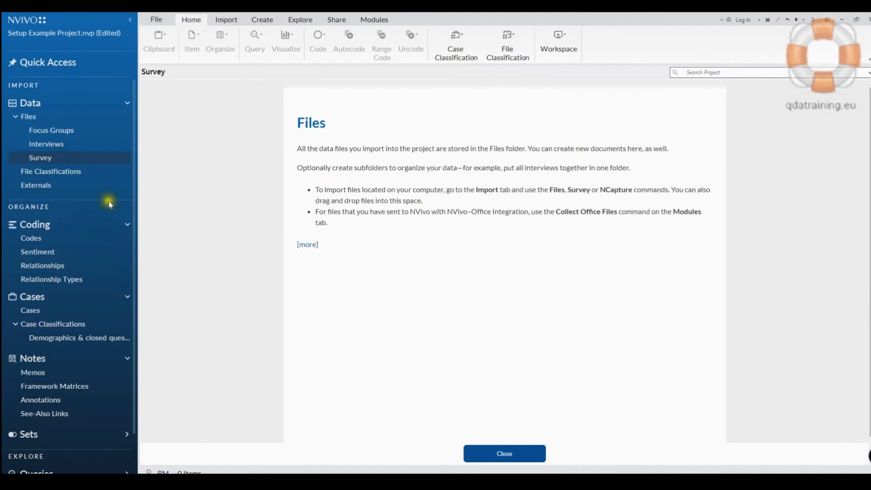
left_click(506, 452)
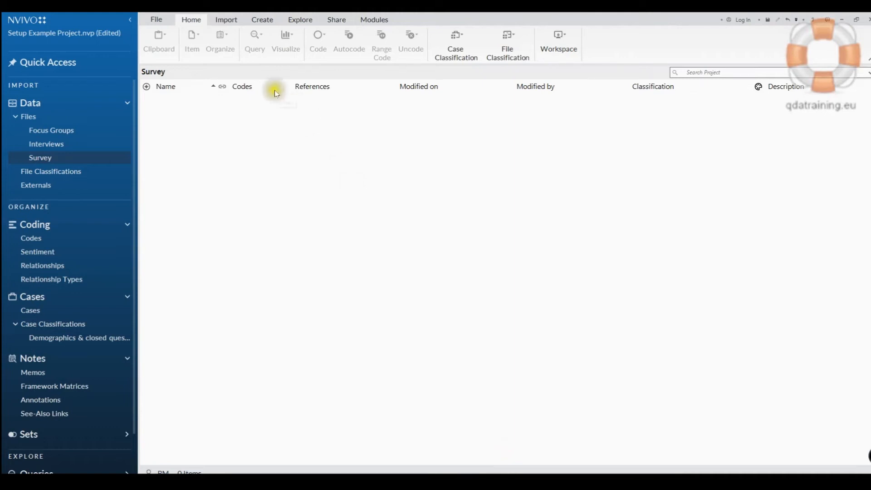
left_click(227, 21)
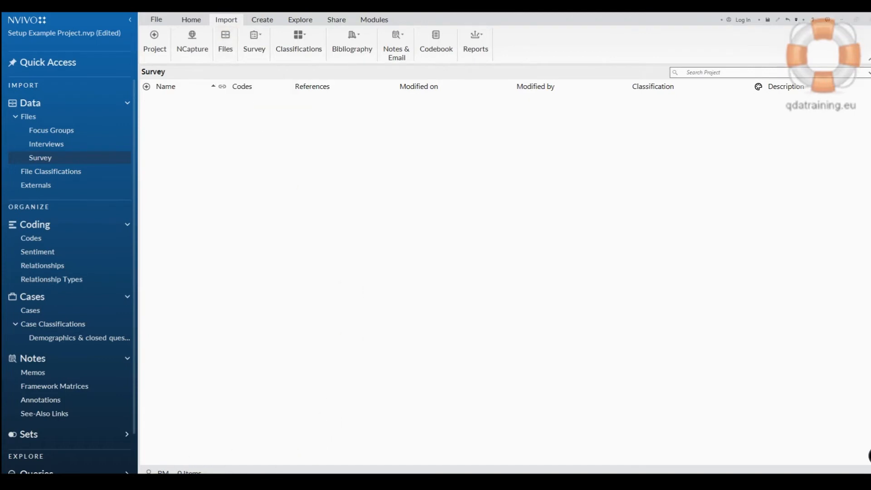
Switch to File Explorer, preview the columns of Survey Responses.xlsx in Webinar Raw Data's Survey folder, and close the window
left_click(284, 483)
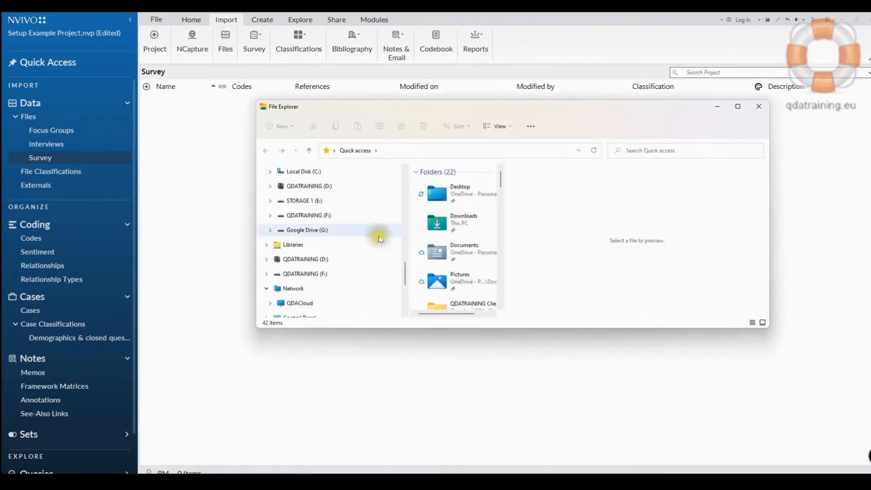
left_click_drag(406, 274, 414, 173)
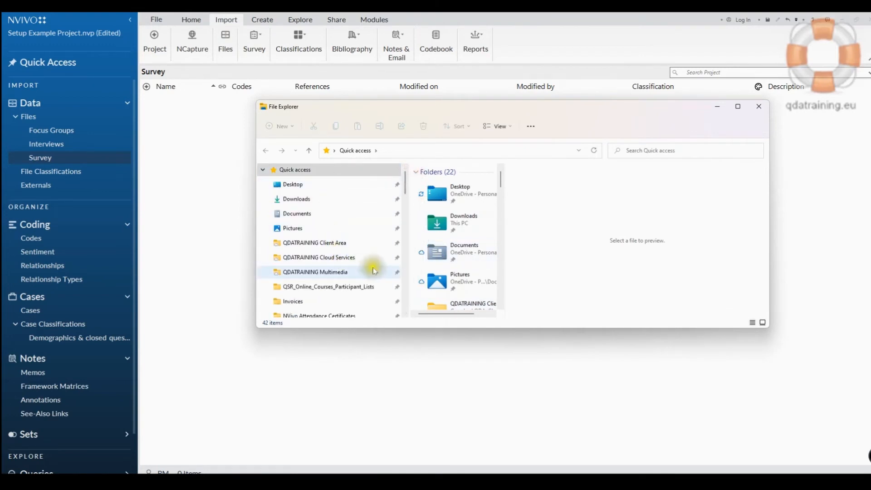
left_click_drag(404, 179, 402, 216)
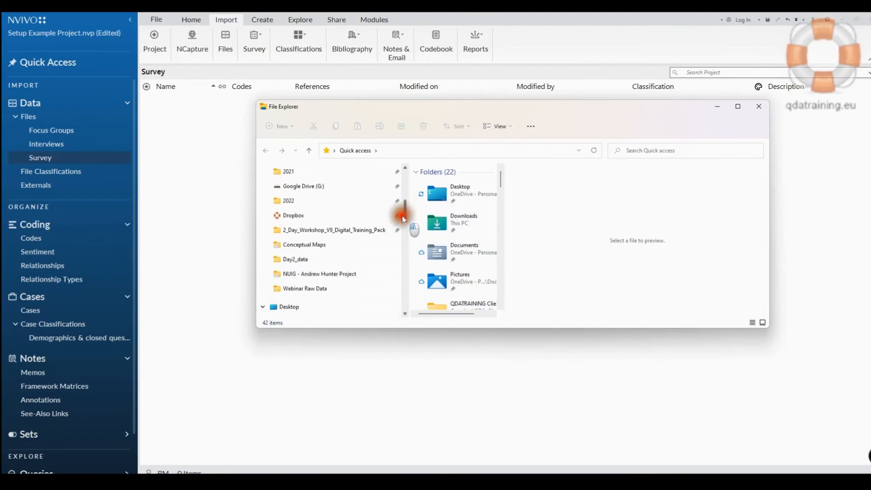
left_click(320, 289)
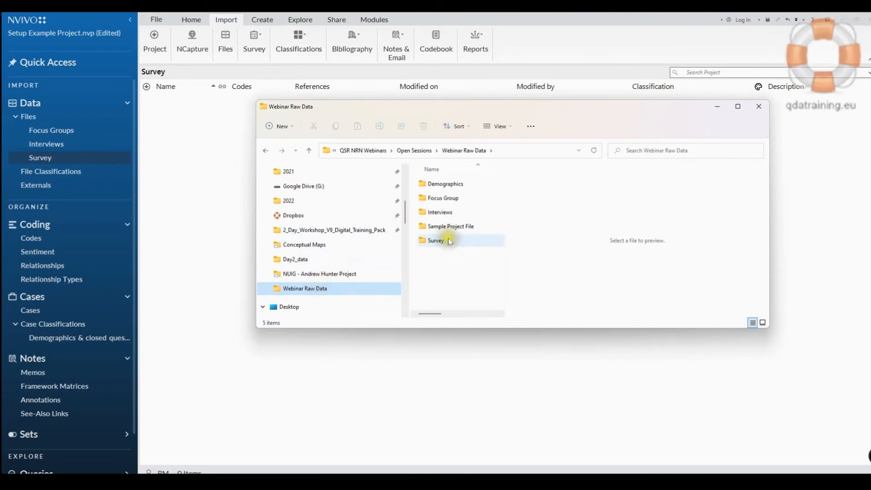
double_click(433, 240)
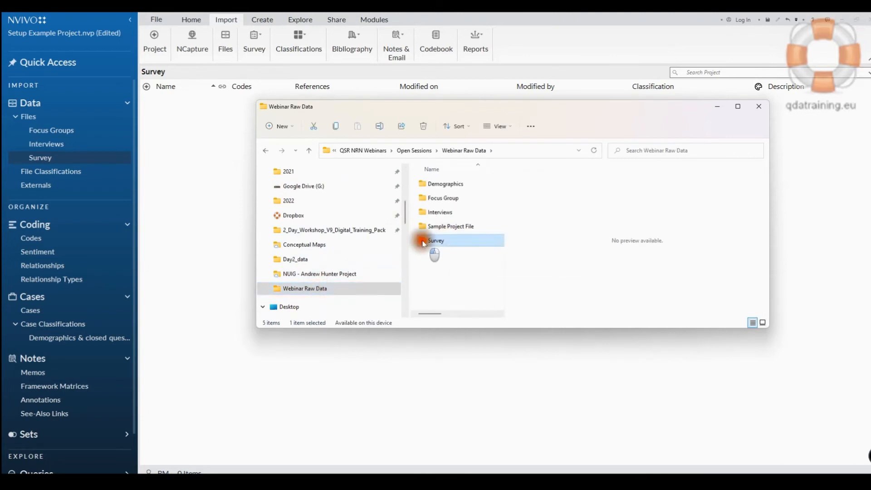
left_click(439, 200)
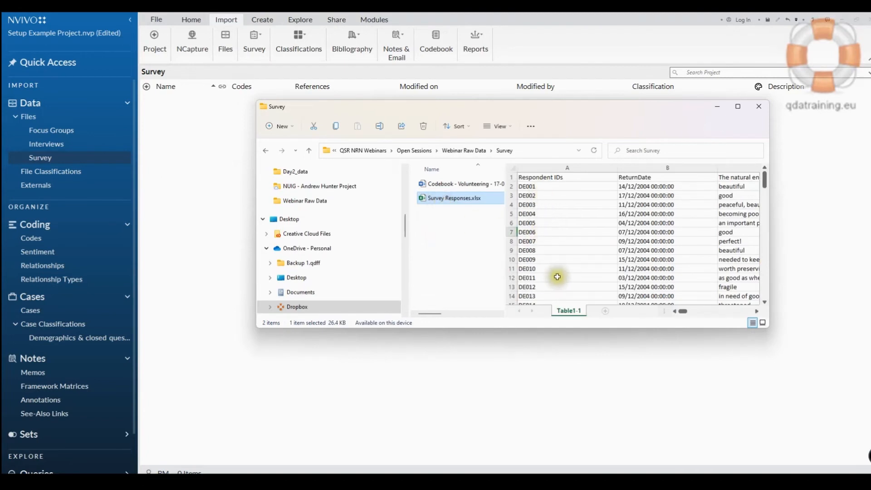
left_click(757, 311)
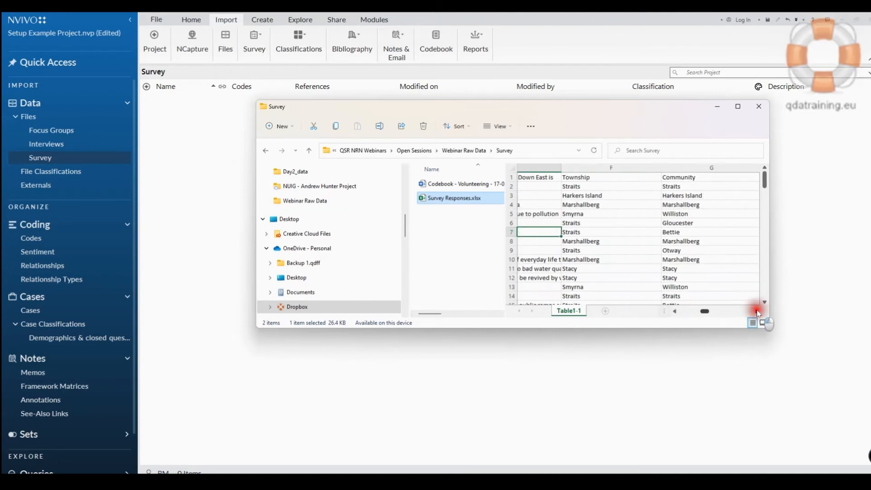
left_click_drag(757, 309, 757, 309)
left_click(760, 107)
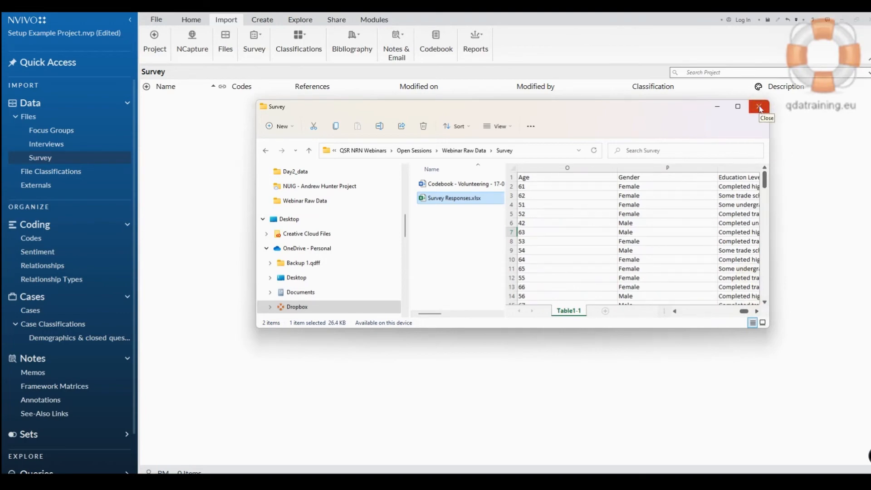
left_click_drag(685, 108, 1, 123)
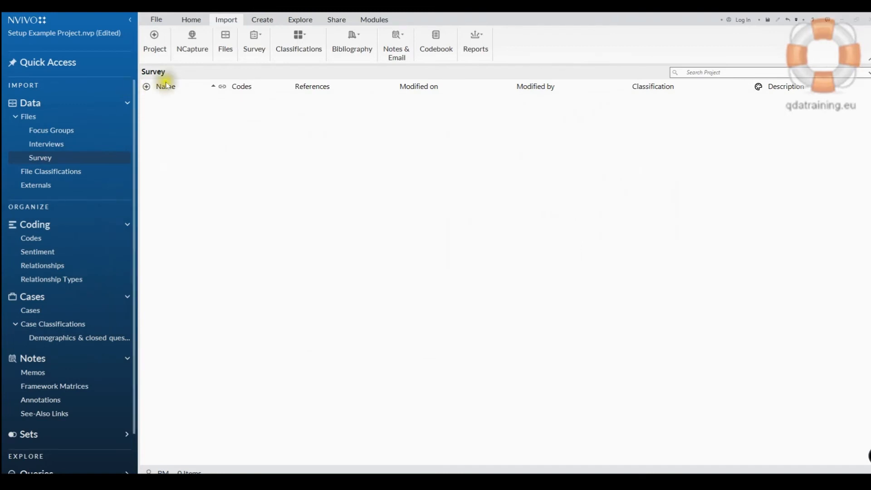
Start an Excel survey import and open Survey Responses.xlsx from the Survey folder in Webinar Raw Data
left_click(264, 39)
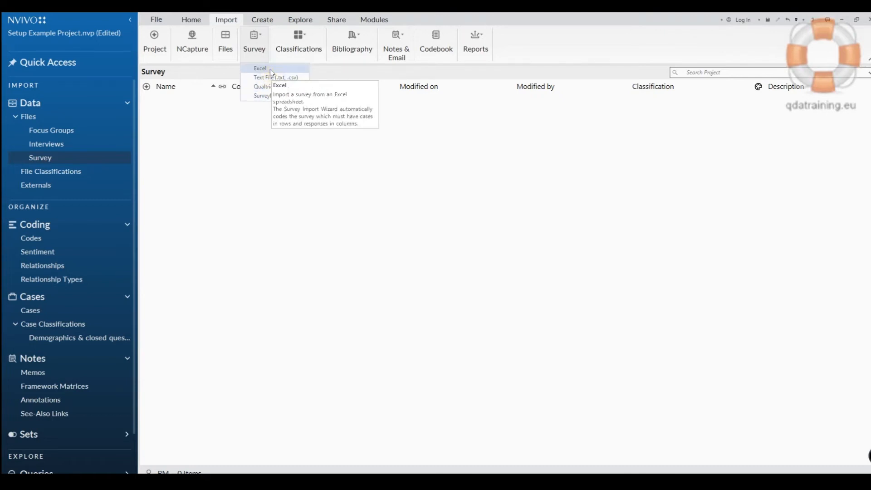
left_click(262, 36)
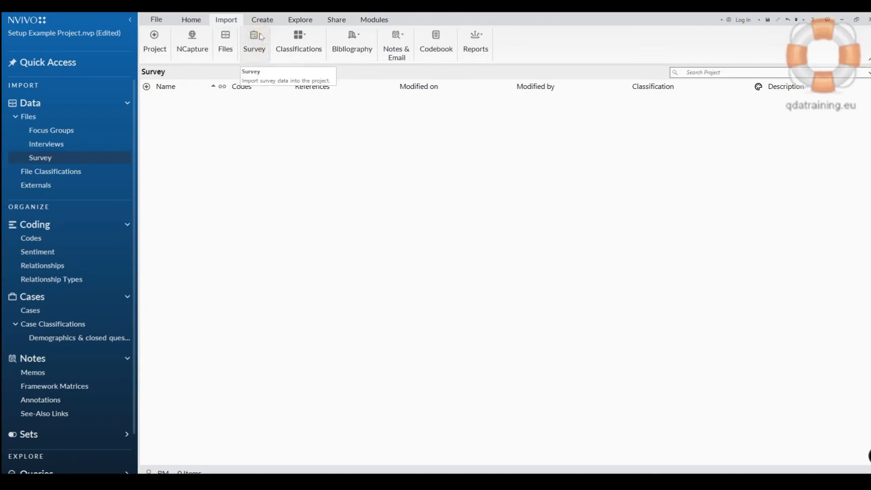
left_click(262, 36)
left_click(262, 66)
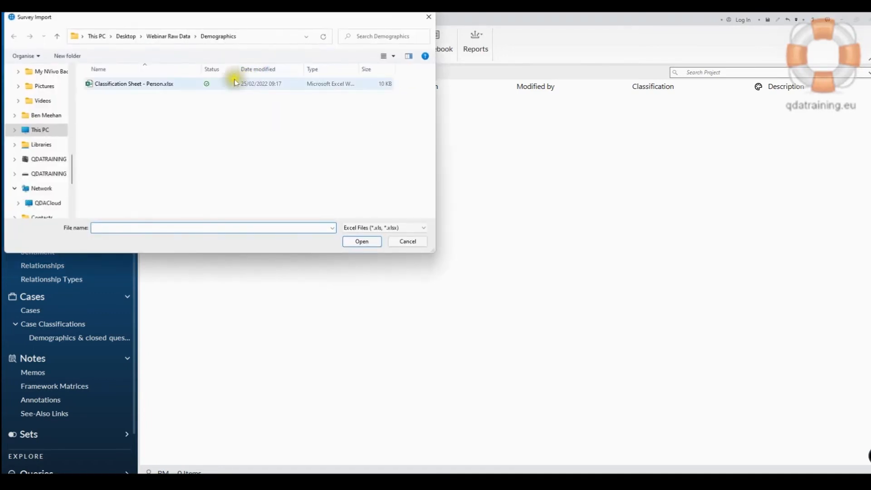
left_click(170, 35)
double_click(109, 127)
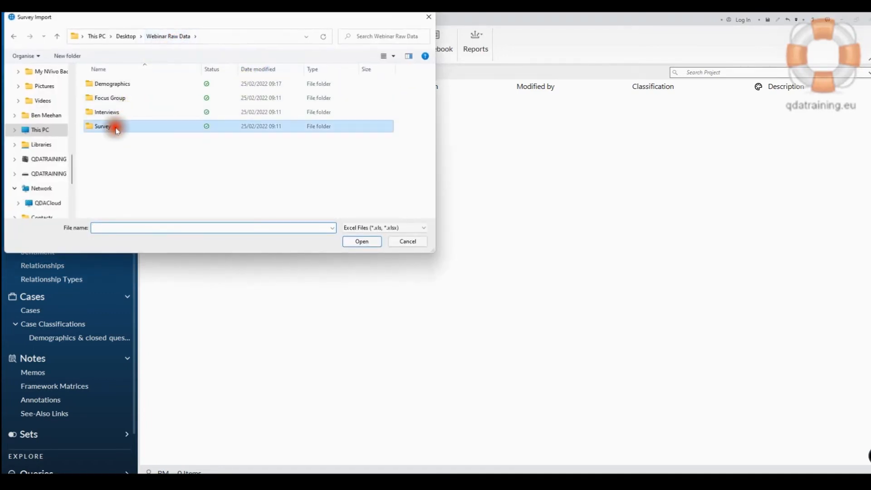
left_click(128, 85)
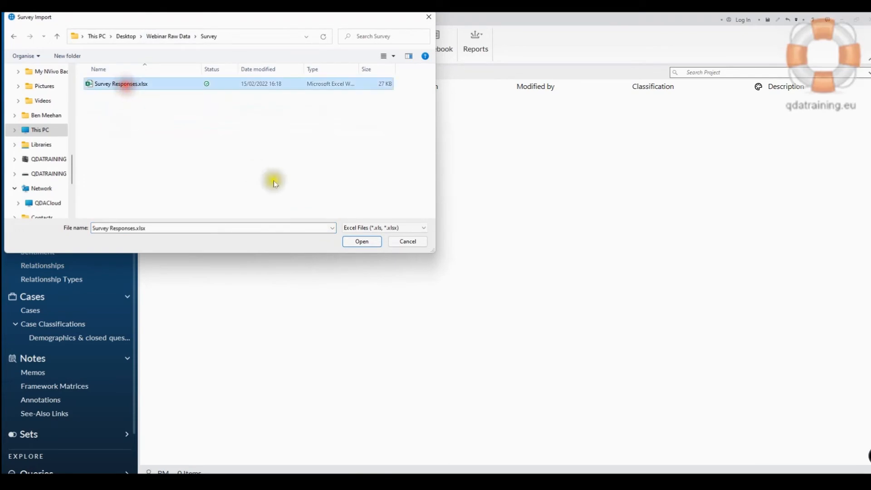
left_click(362, 241)
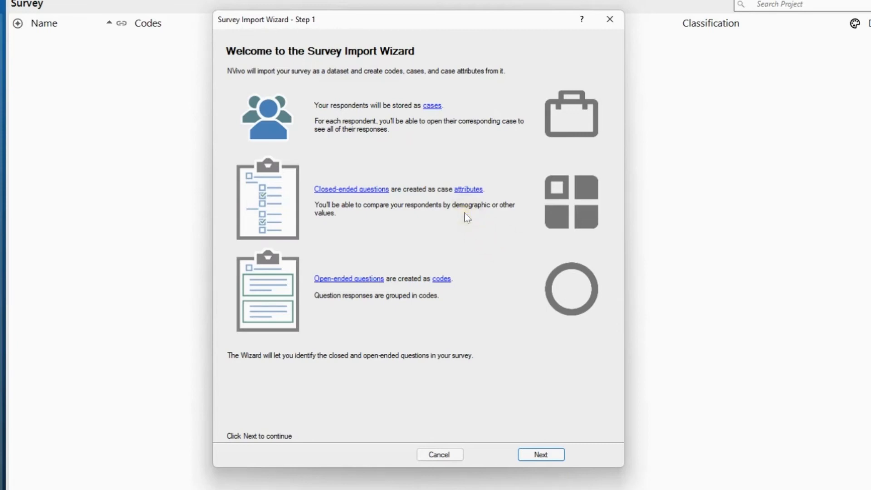
Accept the survey's data format settings and change the storage location for respondent cases to the top-level Cases folder
left_click(547, 453)
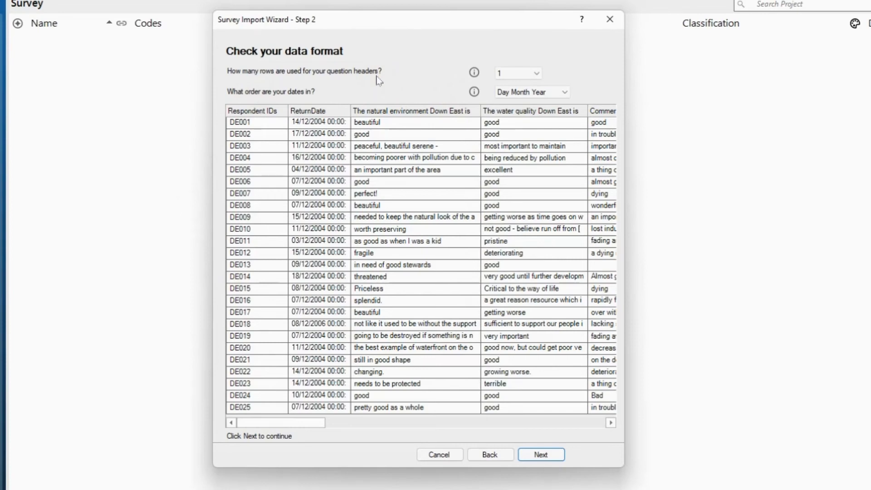
left_click(543, 455)
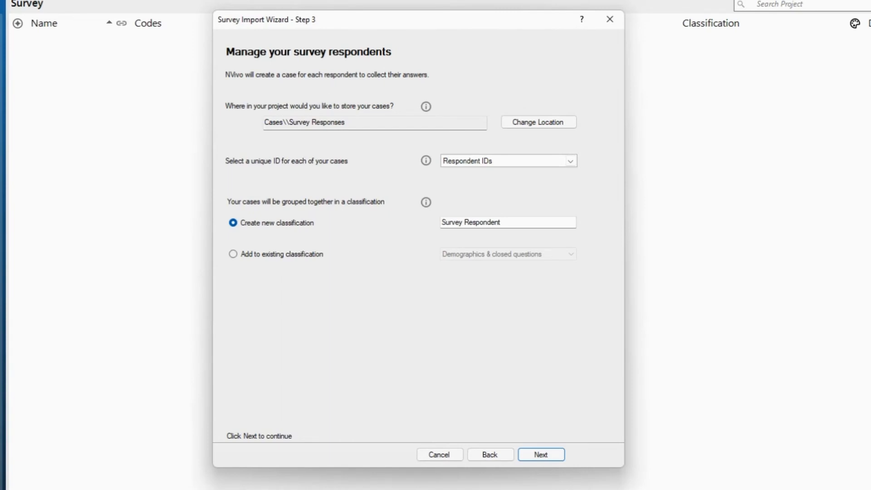
left_click(538, 123)
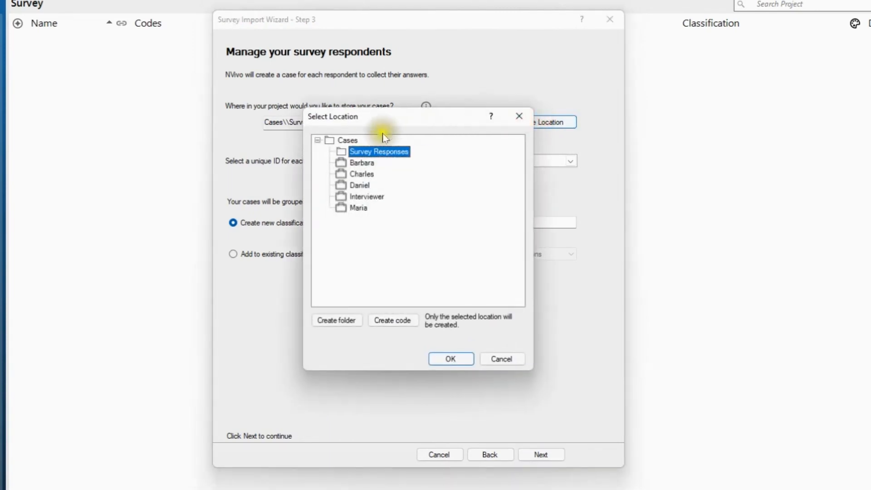
left_click(349, 141)
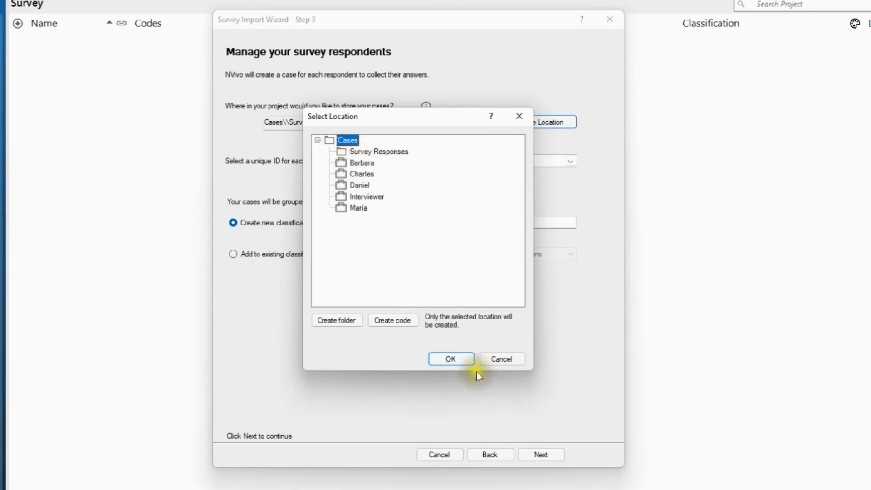
left_click(463, 359)
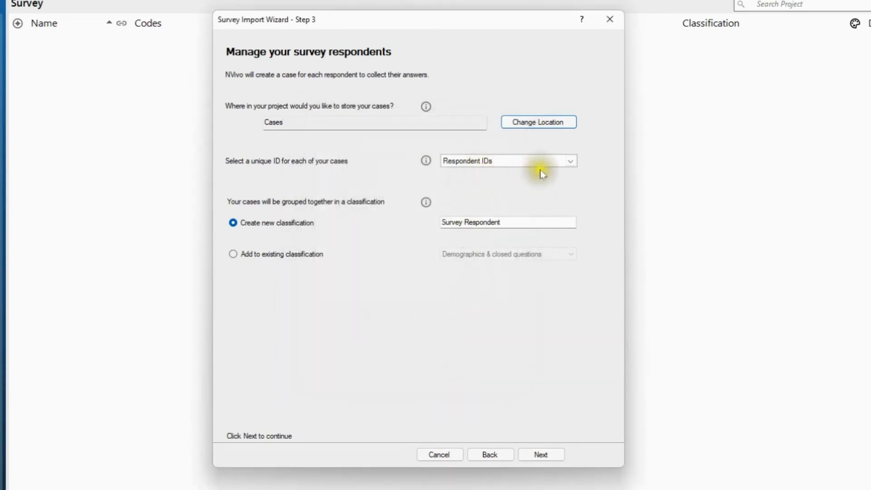
Keep Respondent IDs as the unique case ID and add the cases to the existing Demographics & closed questions classification
left_click(571, 161)
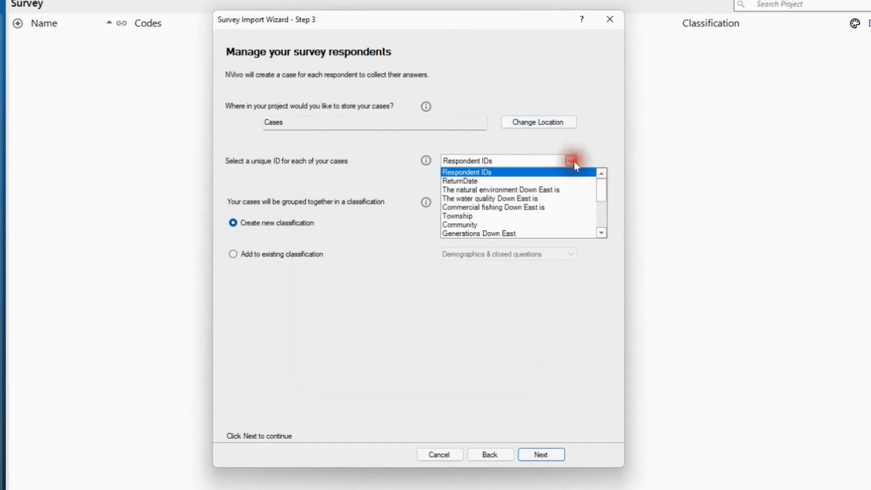
left_click(572, 161)
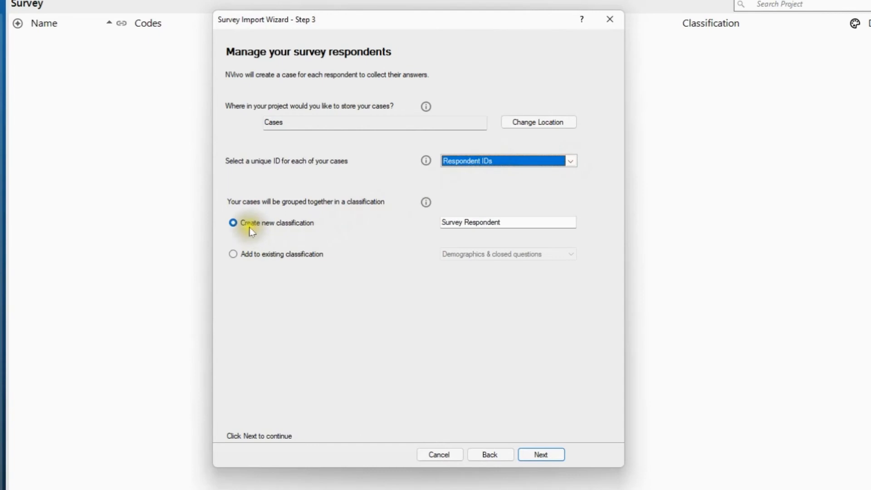
left_click(284, 255)
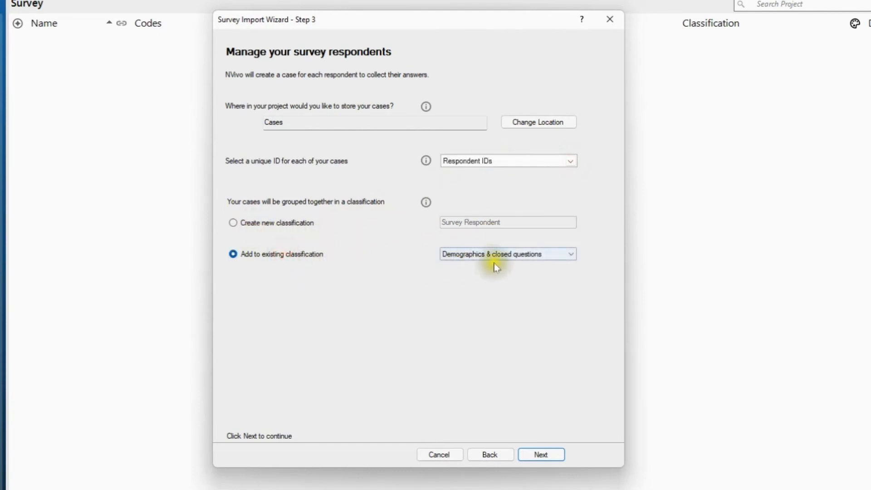
left_click(541, 455)
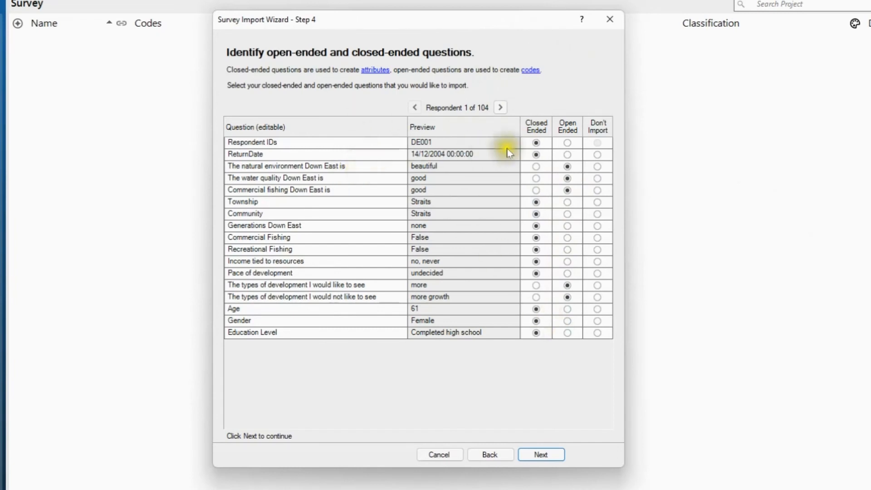
Keep ReturnDate as a closed-ended question and accept the open-ended and closed-ended question assignments
left_click(598, 155)
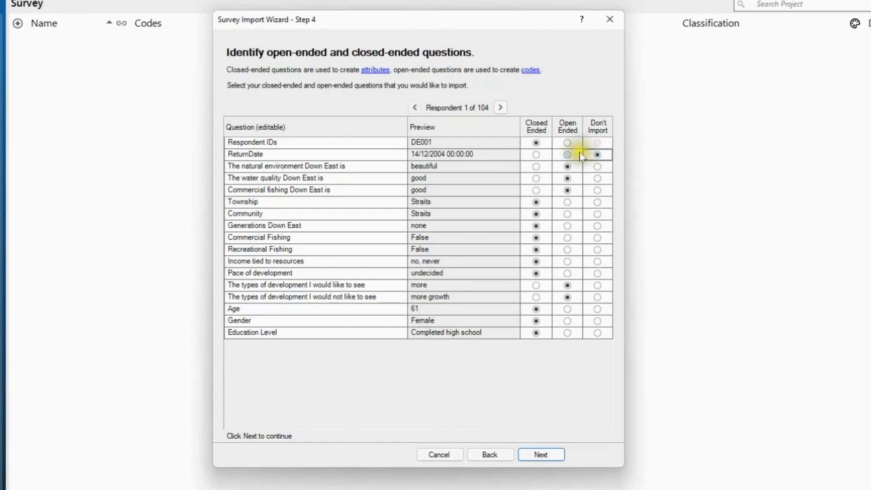
left_click(537, 156)
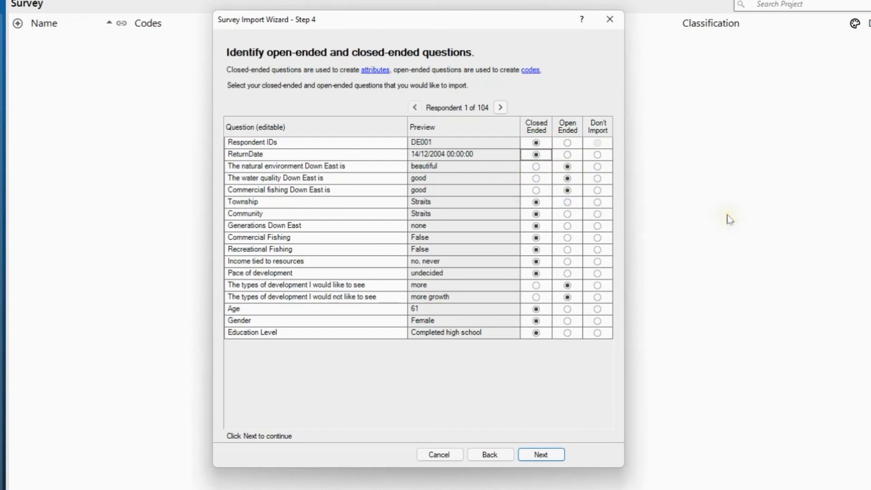
left_click(551, 459)
left_click(547, 458)
Finish the survey import with Autocode Themes and Autocode Sentiment off, and close the wizard
left_click(307, 132)
left_click(301, 144)
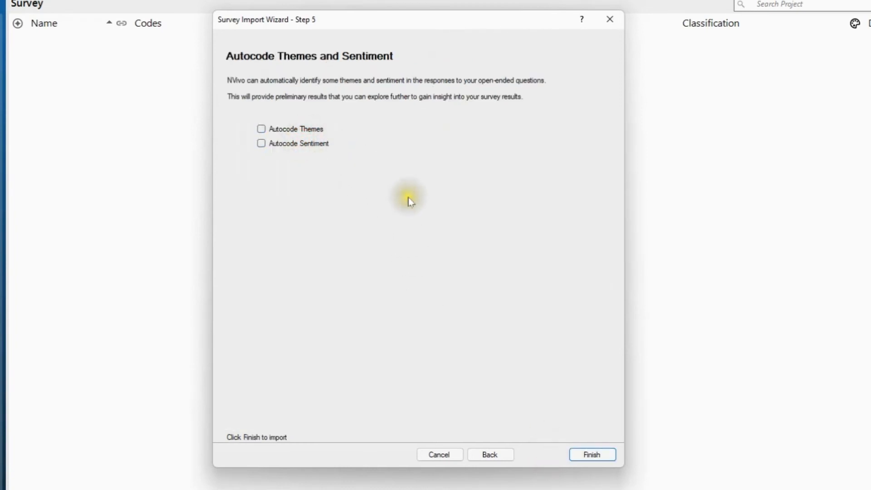
left_click(593, 455)
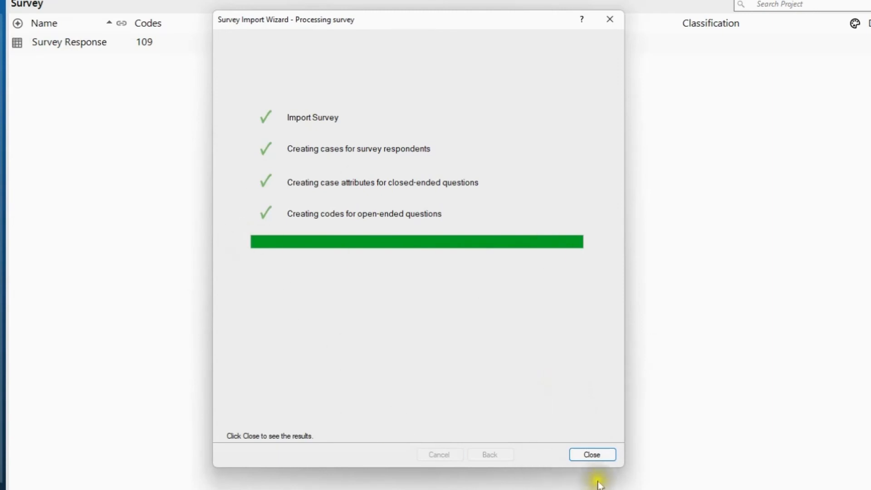
left_click(602, 458)
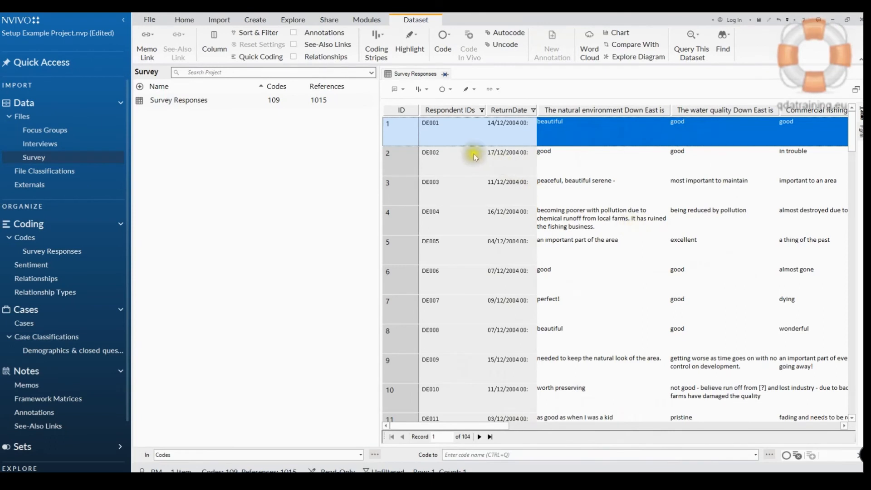
Close the dataset, then review and close the responses coded at Commercial fishing Down East is in the Survey Responses codes
left_click(446, 74)
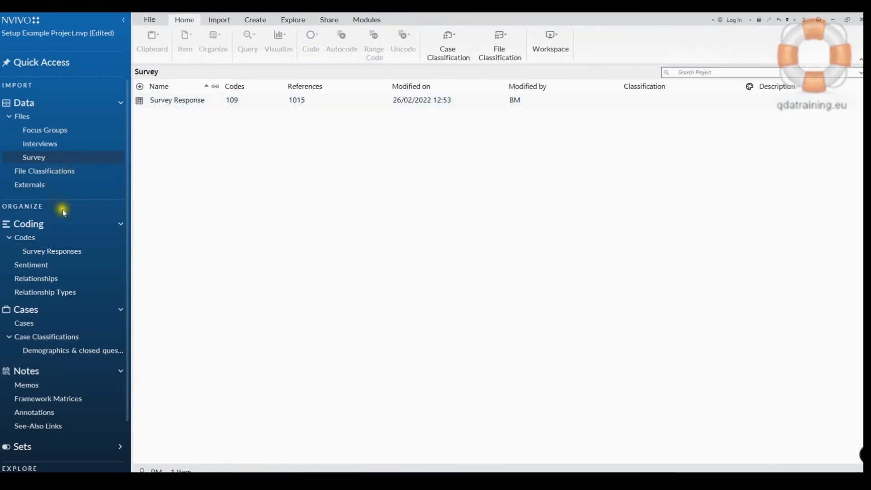
left_click(68, 250)
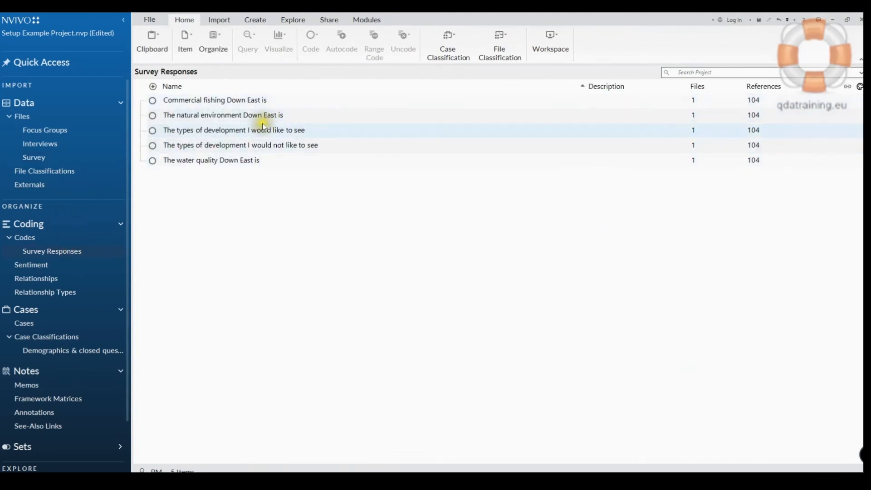
left_click(153, 101)
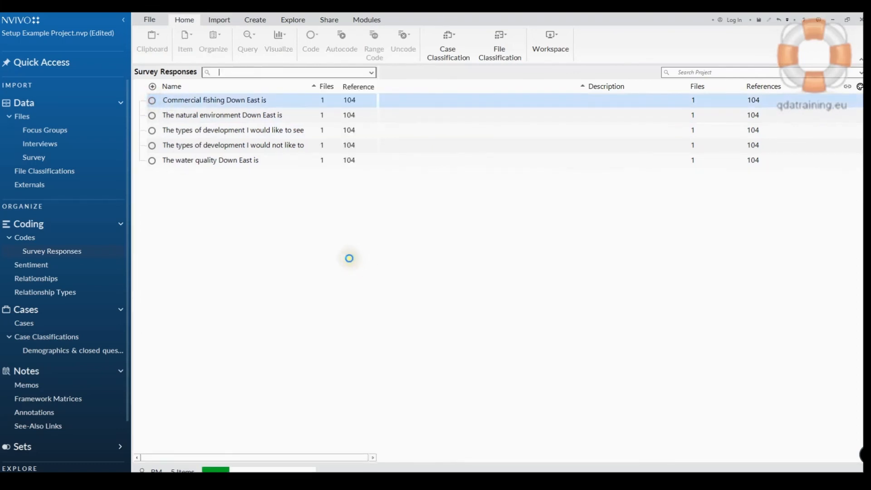
left_click(349, 259)
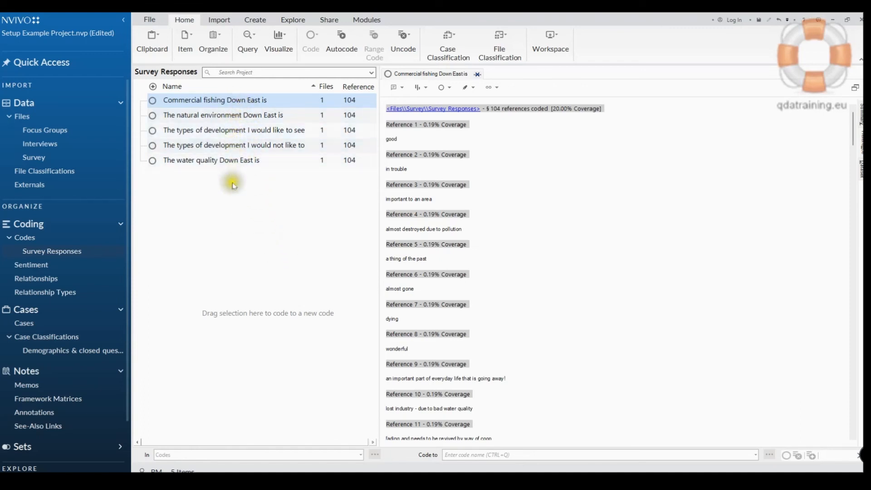
left_click(478, 75)
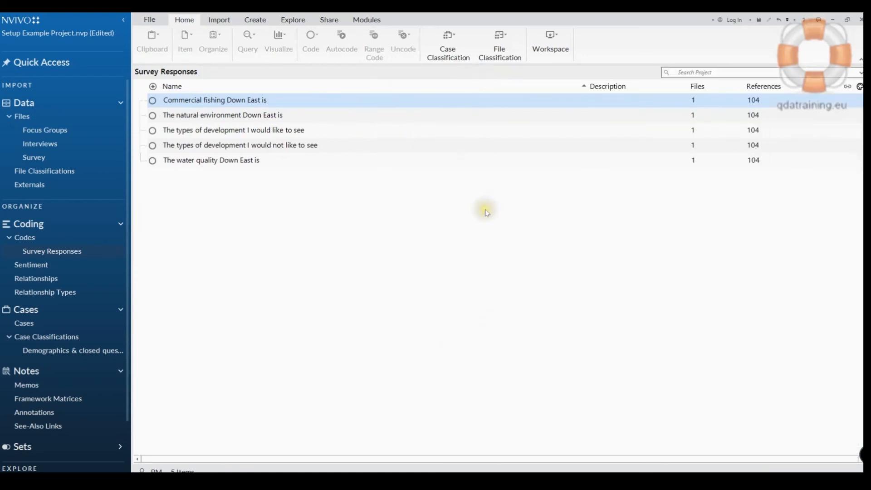
Open the Demographics & closed questions classification sheet from Case Classifications to examine the imported attributes
left_click(77, 338)
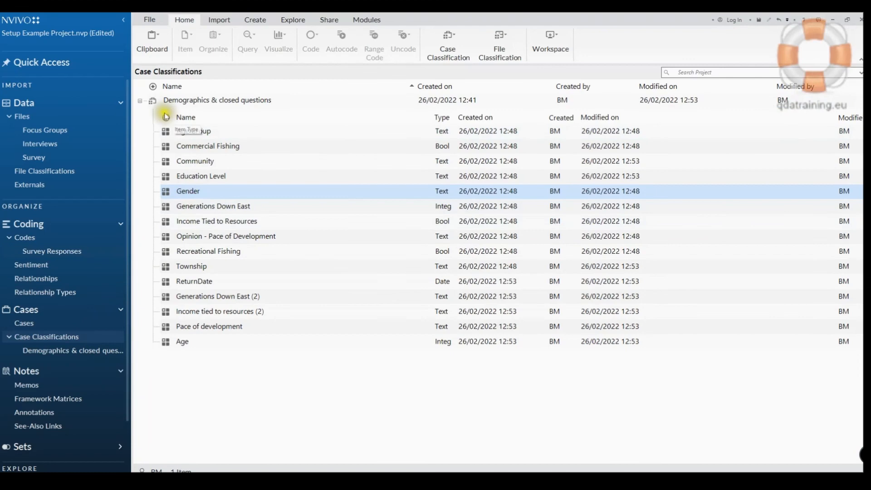
double_click(153, 102)
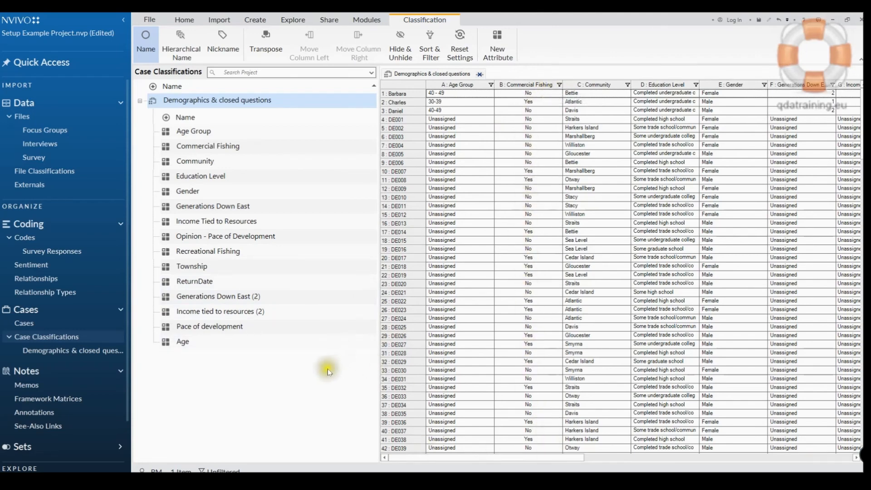
left_click(503, 243)
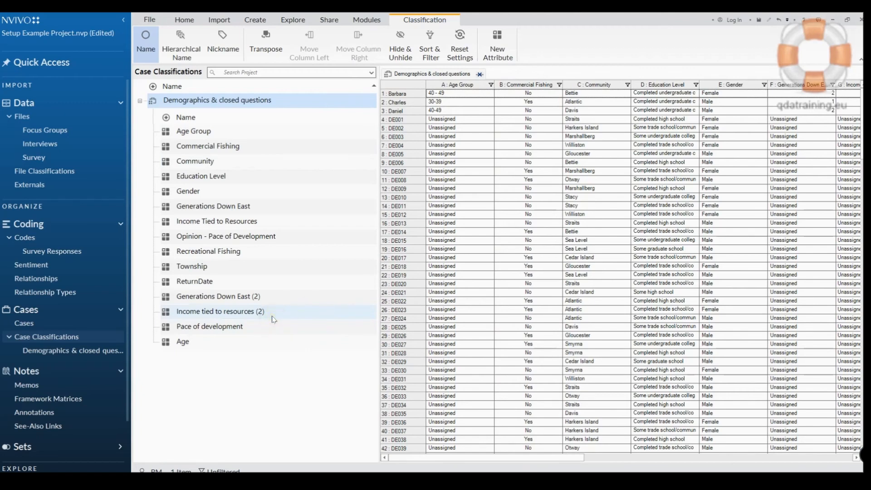
Chart cases by attribute value for Commercial Fishing, inspect the bars, and close both the chart and the classification sheet
left_click(166, 148)
right_click(165, 149)
mouse_move(230, 231)
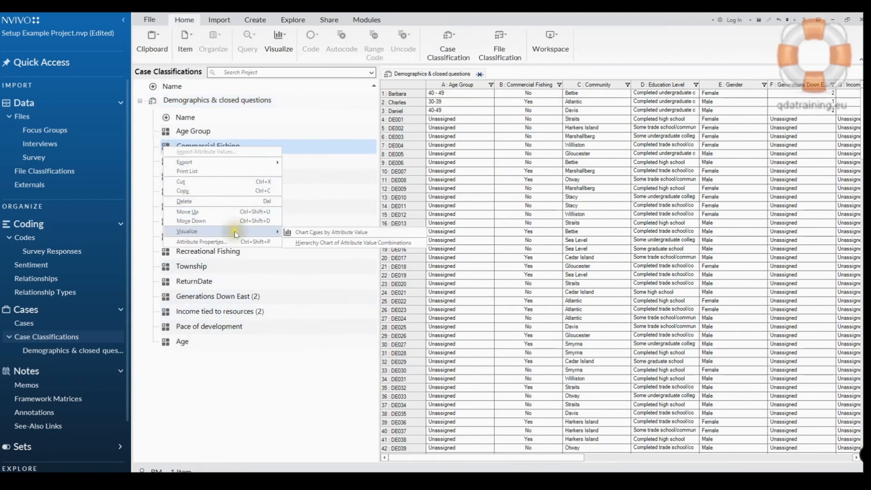
left_click(288, 233)
mouse_move(686, 353)
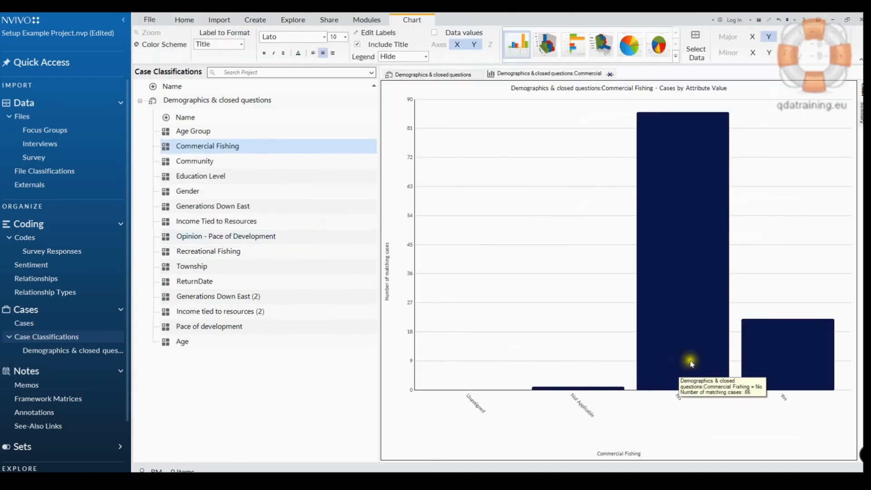
mouse_move(779, 356)
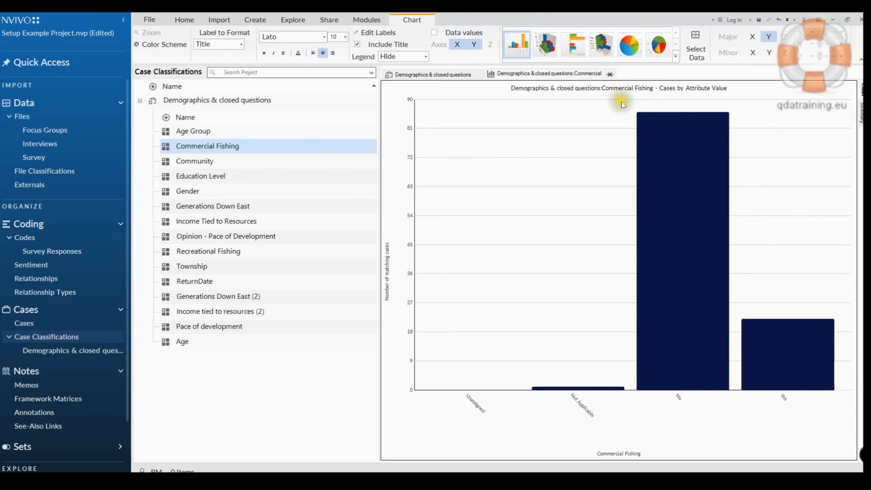
mouse_move(650, 131)
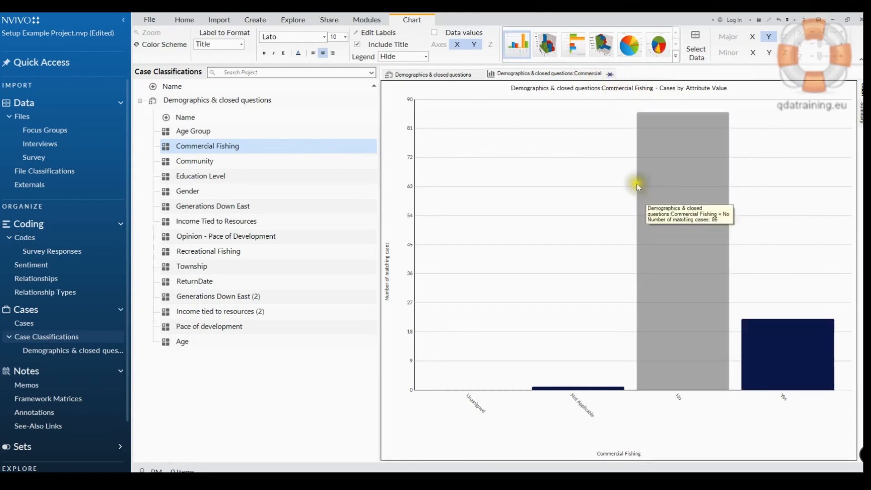
left_click(611, 74)
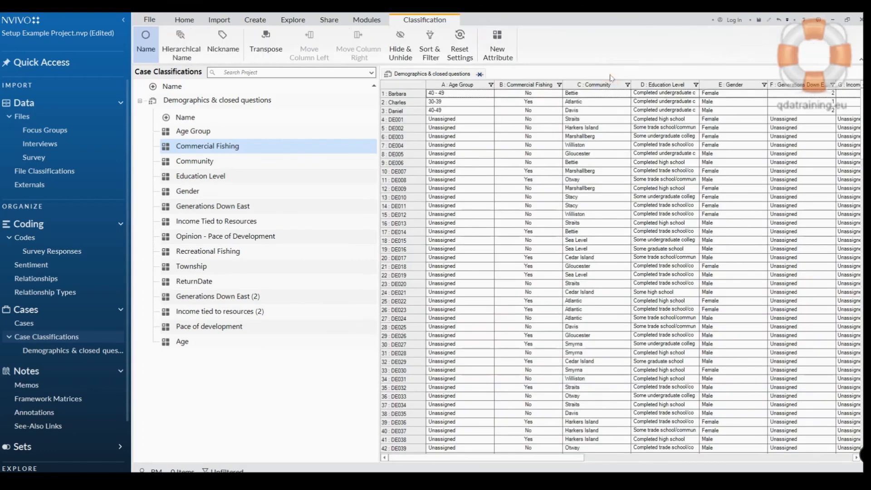
left_click(481, 74)
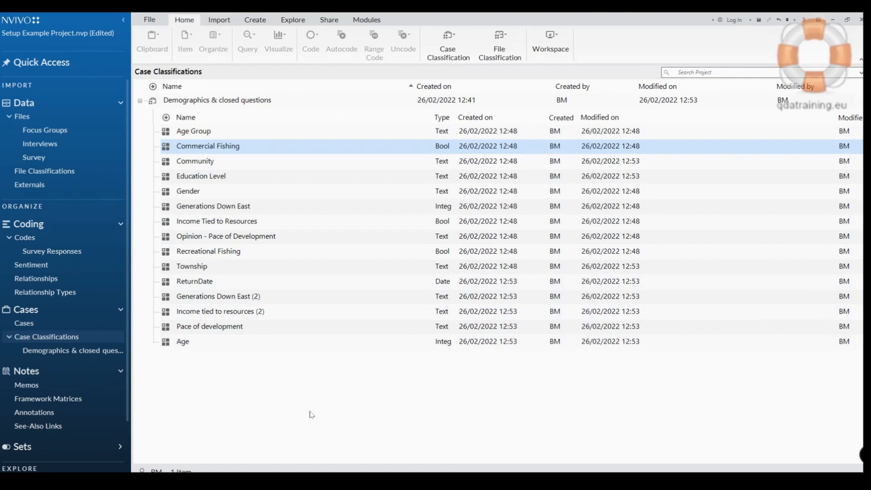
Open the first interview participant's case under Demographics & closed questions, expand its attribute values, and sort the cases by name
left_click(55, 338)
left_click(69, 351)
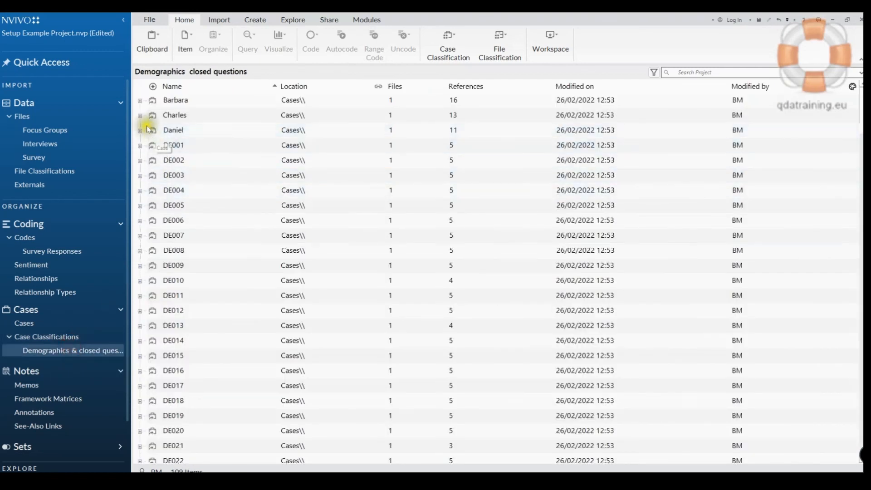
left_click(153, 102)
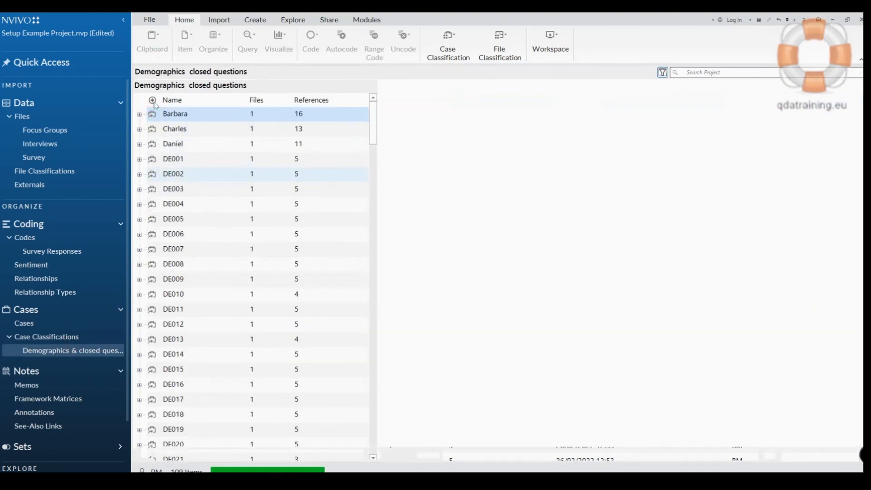
left_click(153, 103)
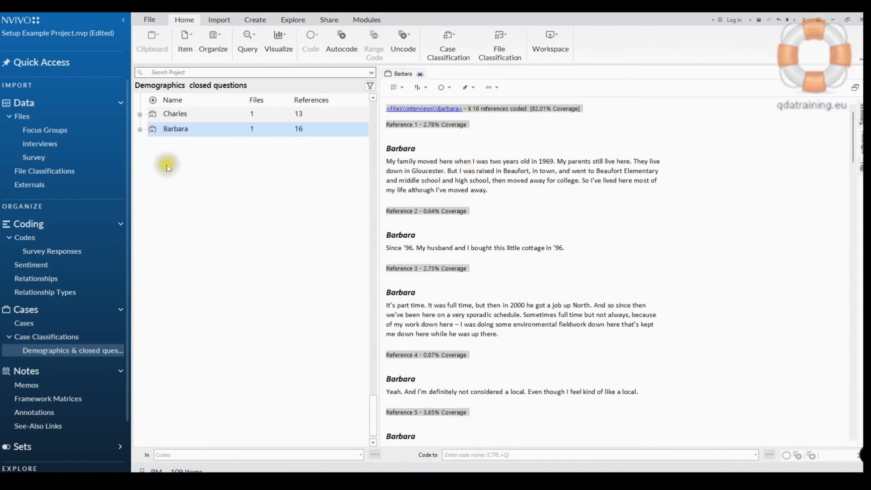
left_click(139, 130)
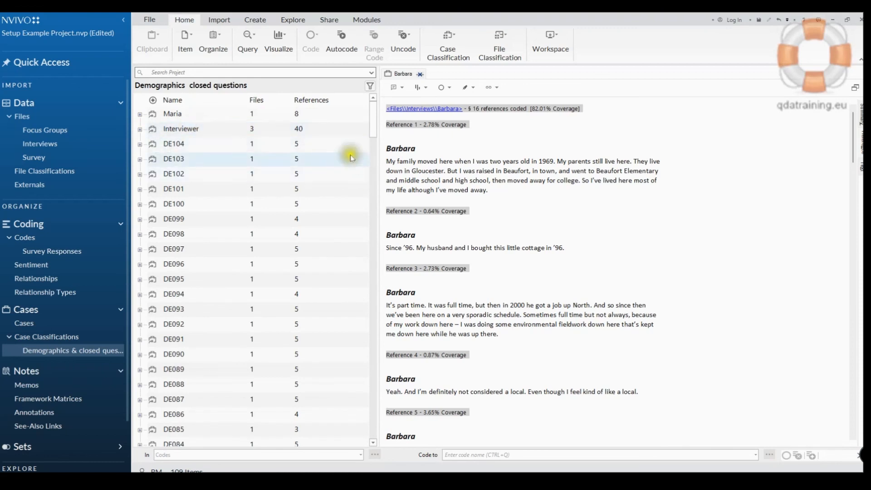
left_click_drag(371, 110, 371, 110)
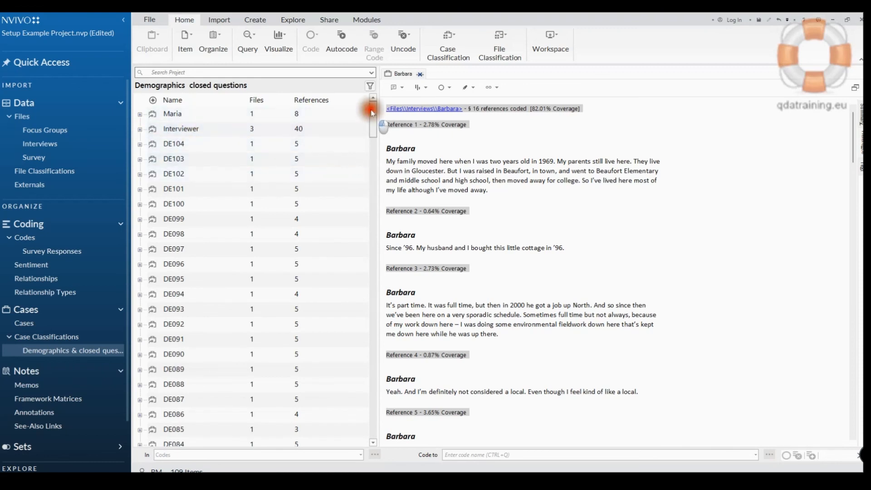
left_click(222, 100)
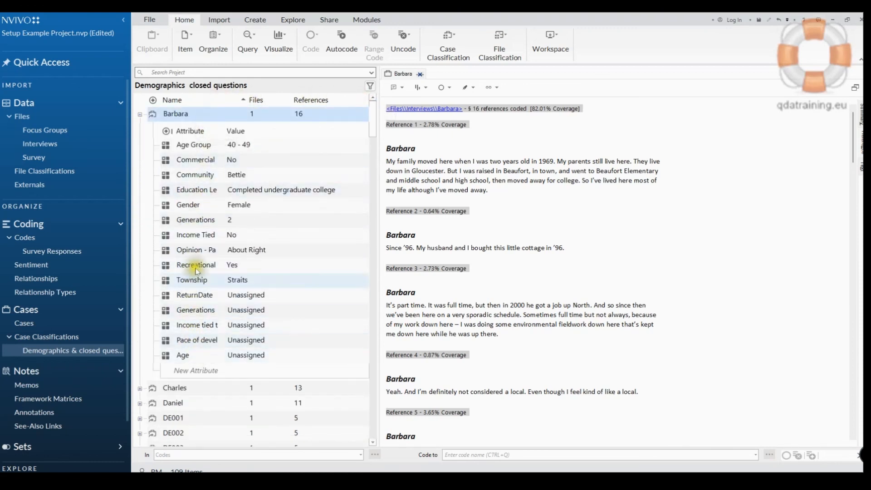